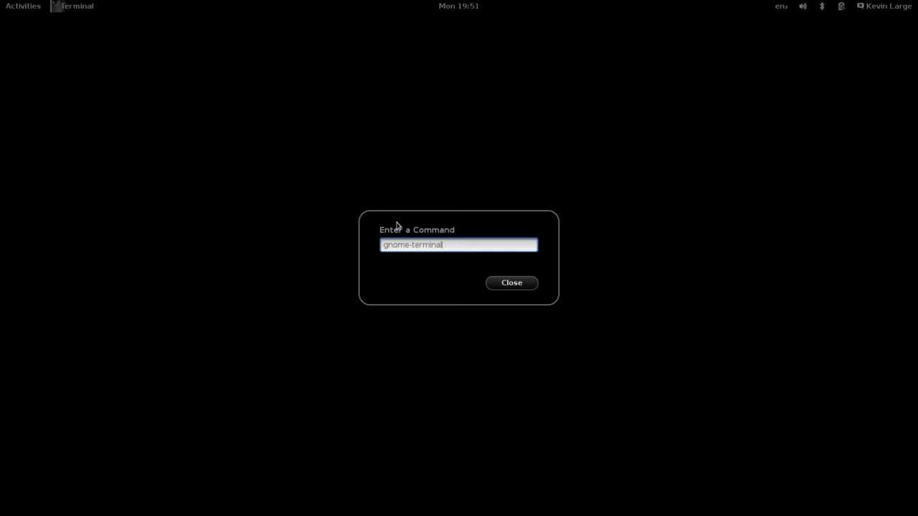
- Launch a maximized terminal and switch to a root shell with su -
key(Return)
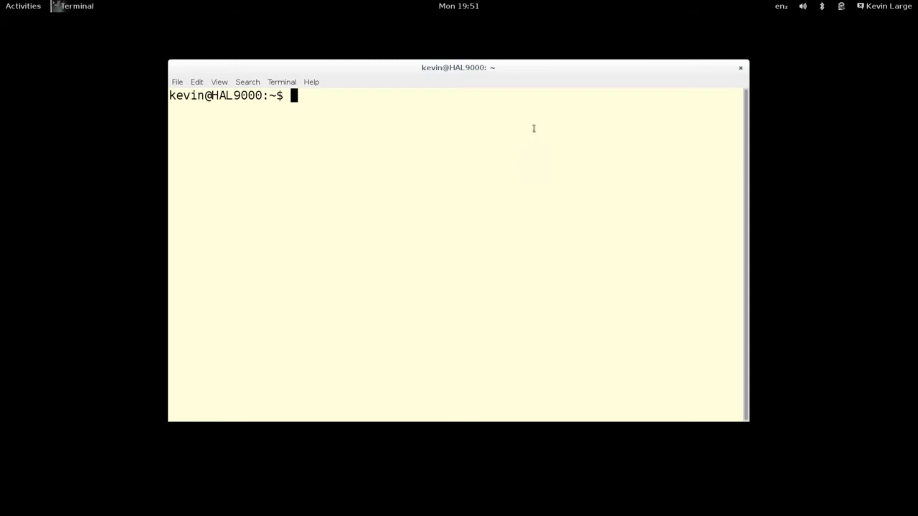
double_click(554, 71)
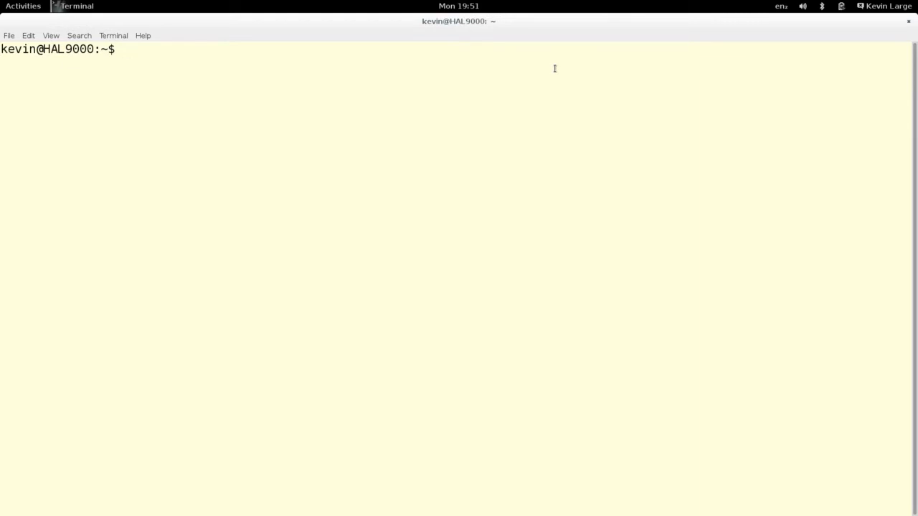
text(su -)
key(Return)
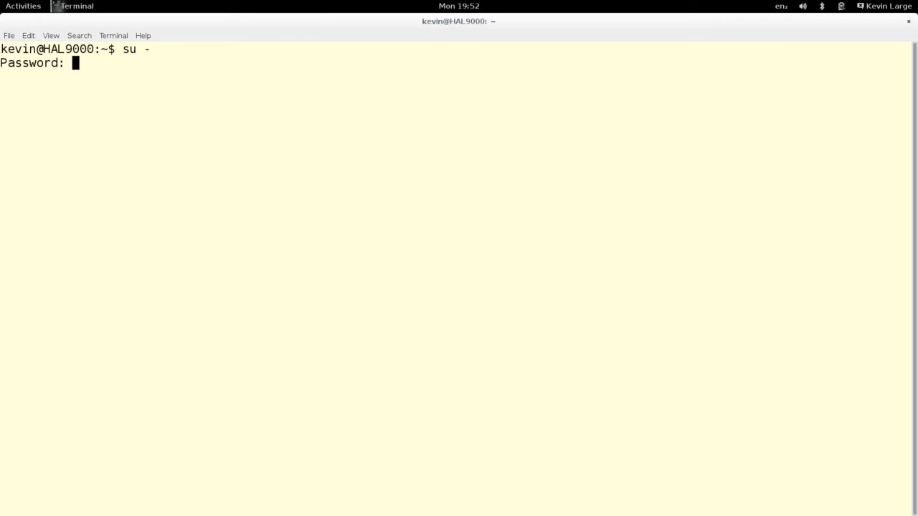
key(Return)
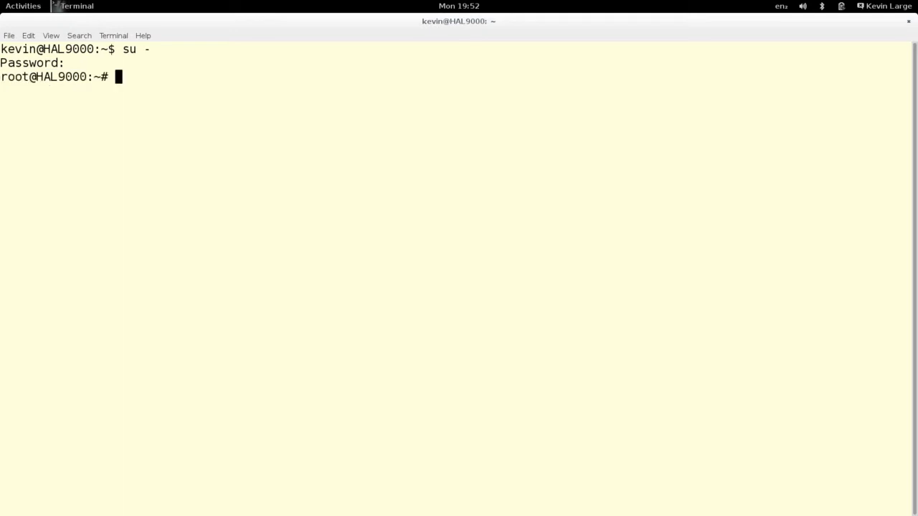
key(Return)
key(Return)
key(Return)
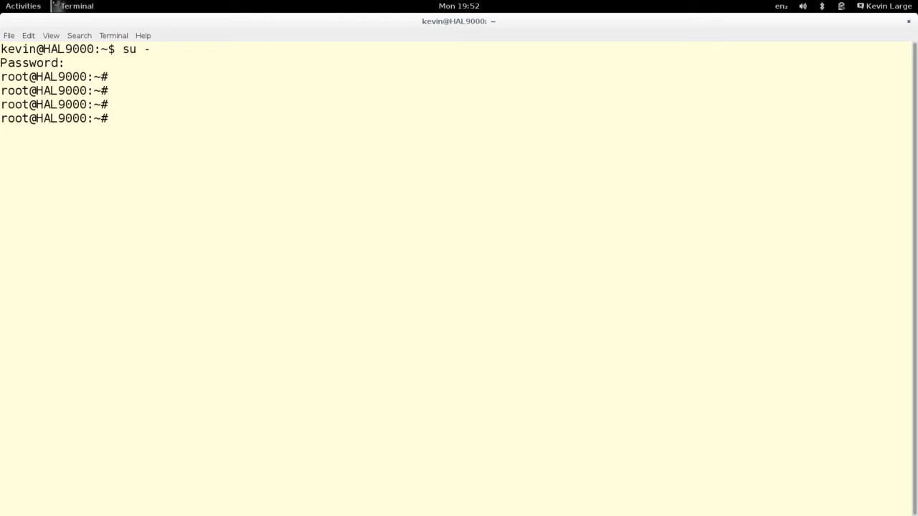
- Run ifconfig to list eth0, eth1 and lo, showing eth0 has no IPv4 address
text(ifconfig)
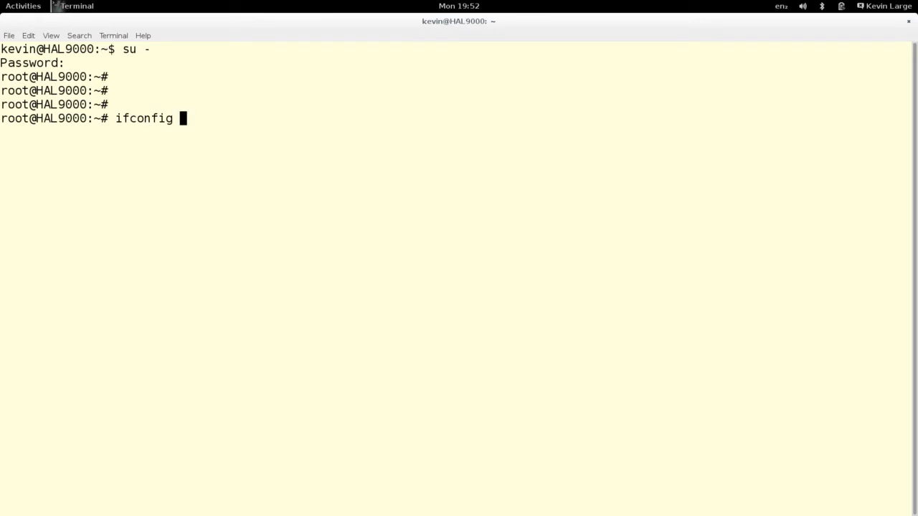
key(Return)
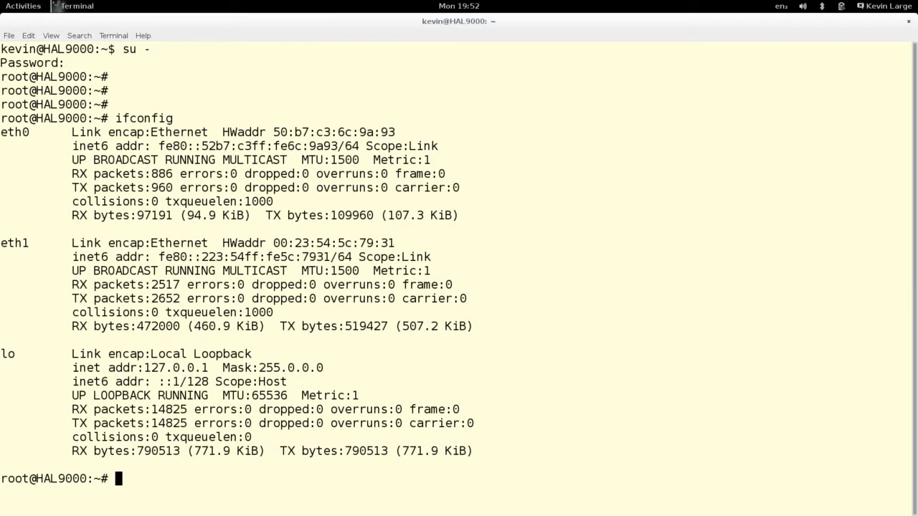
text(clear)
- Clear the screen and assign eth0 the address 200.1.1.253/24
key(Return)
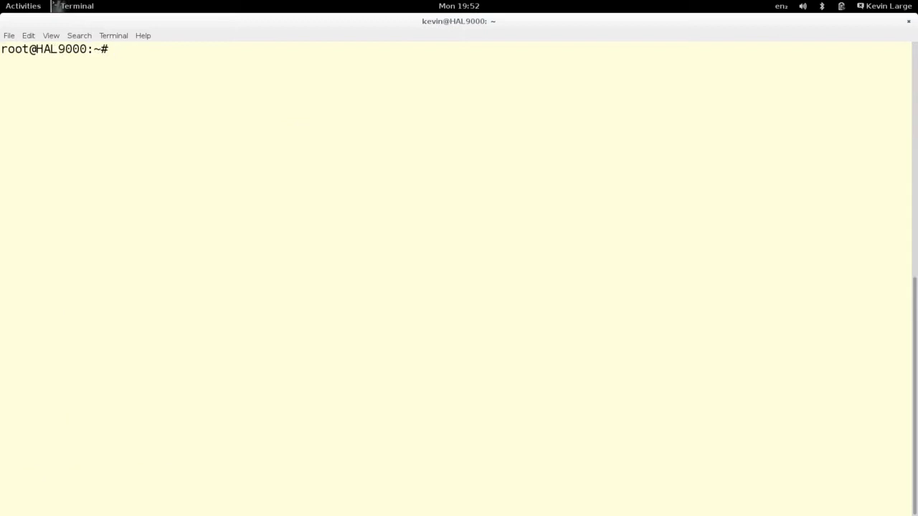
text(ifconfig )
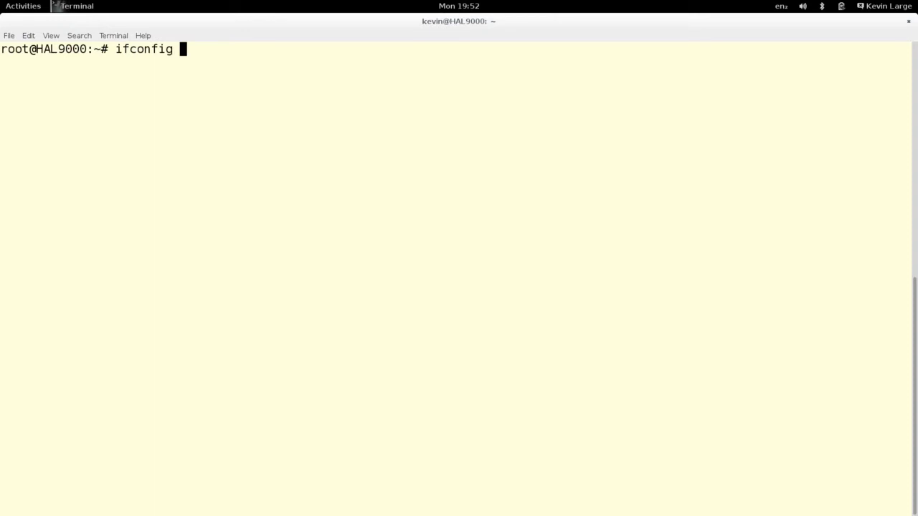
text(eth0 200.)
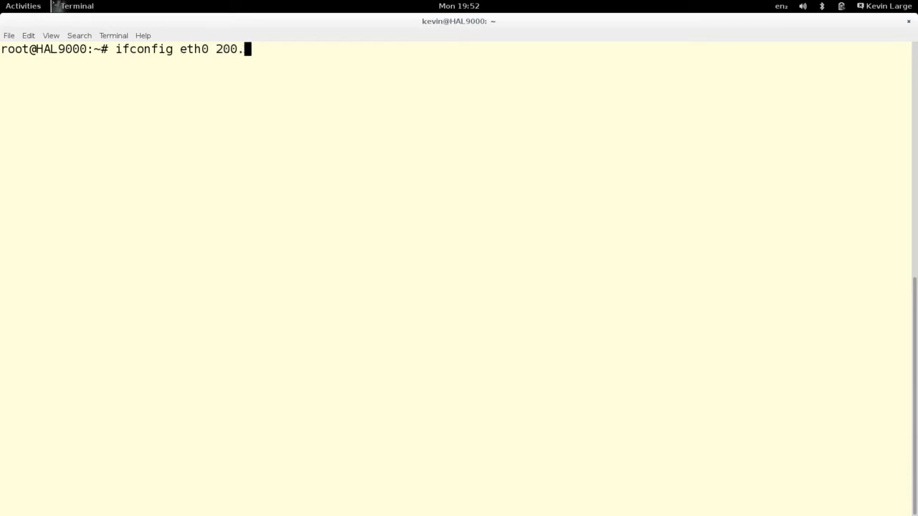
text(1.1.253)
text(/24)
key(Return)
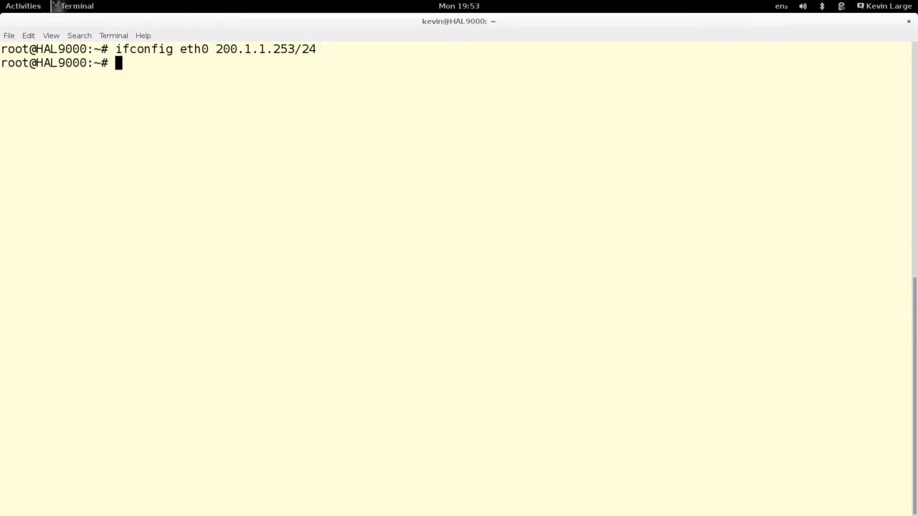
key(Return)
key(Return)
key(Return)
key(Return)
- Rerun ifconfig to verify eth0 shows 200.1.1.253 with mask 255.255.255.0
key(Up)
key(Up)
key(Down)
key(Up)
key(Up)
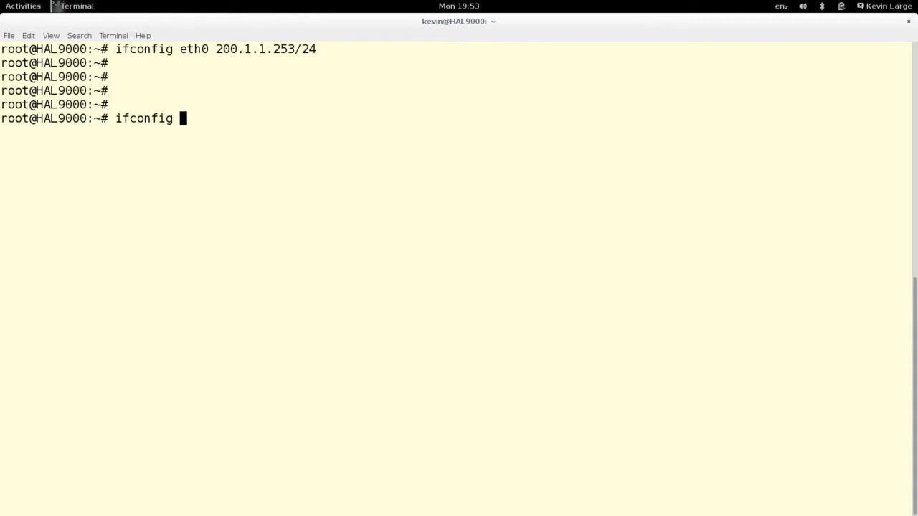
key(Return)
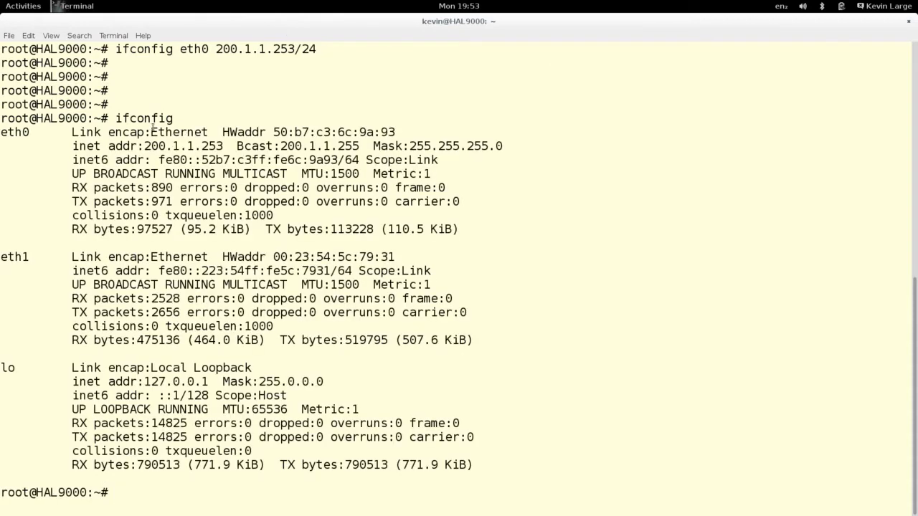
drag(145, 147, 223, 148)
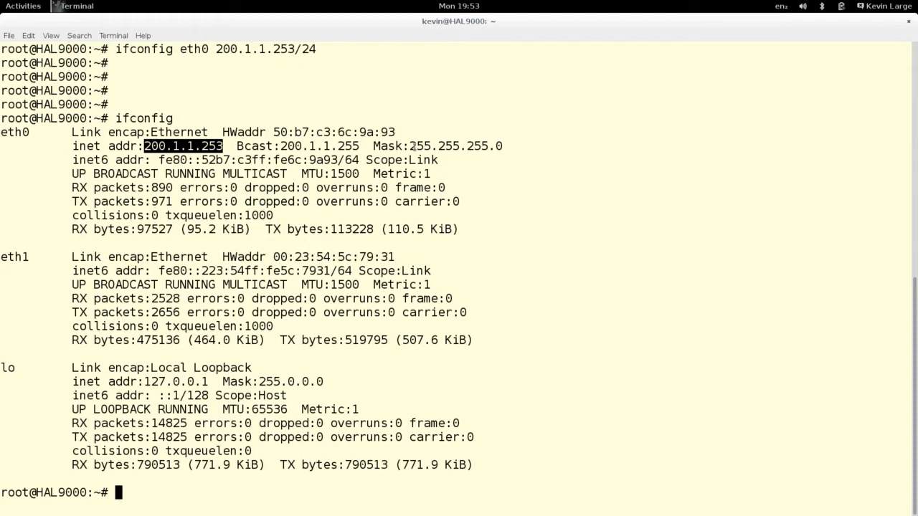
drag(411, 147, 503, 146)
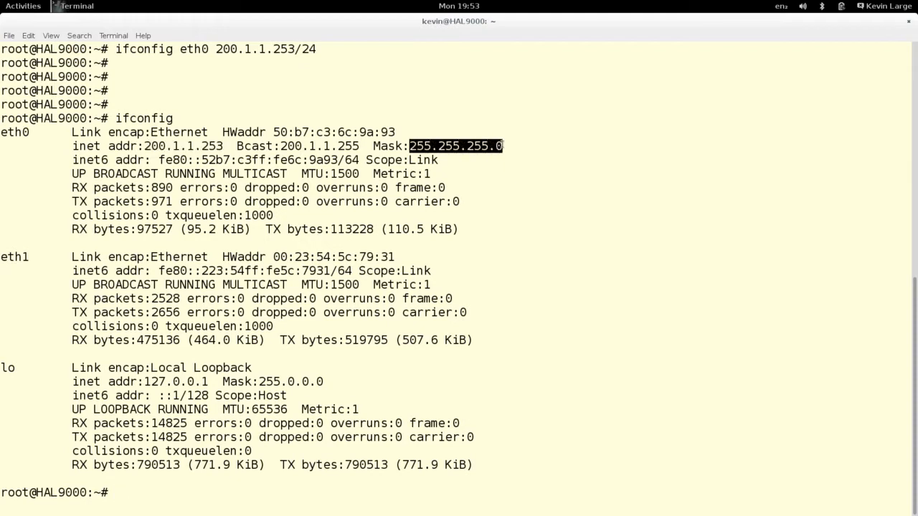
click(424, 169)
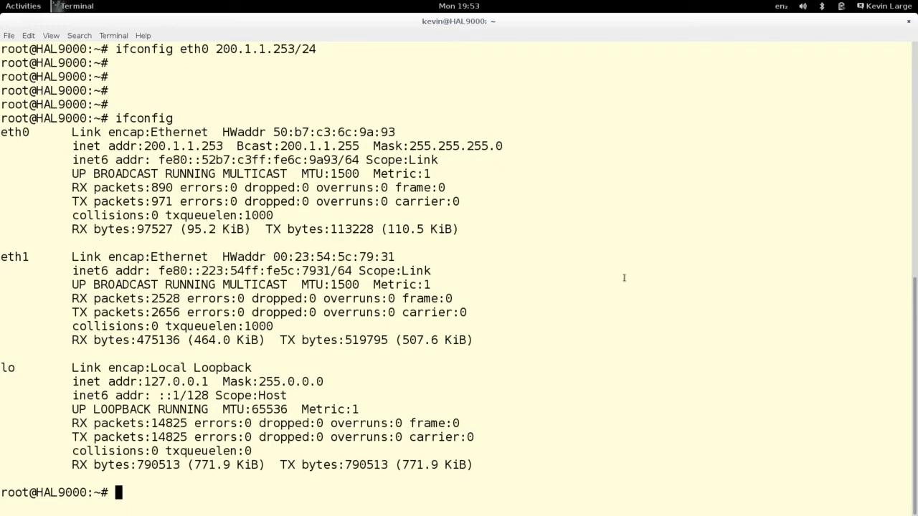
- Clear the screen and enter the gns3 & command
key(Up)
key(Up)
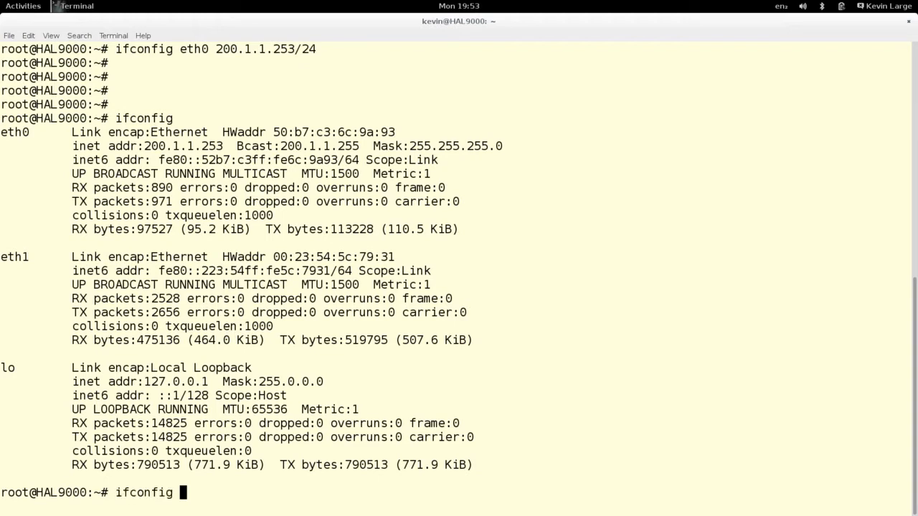
key(Up)
key(Return)
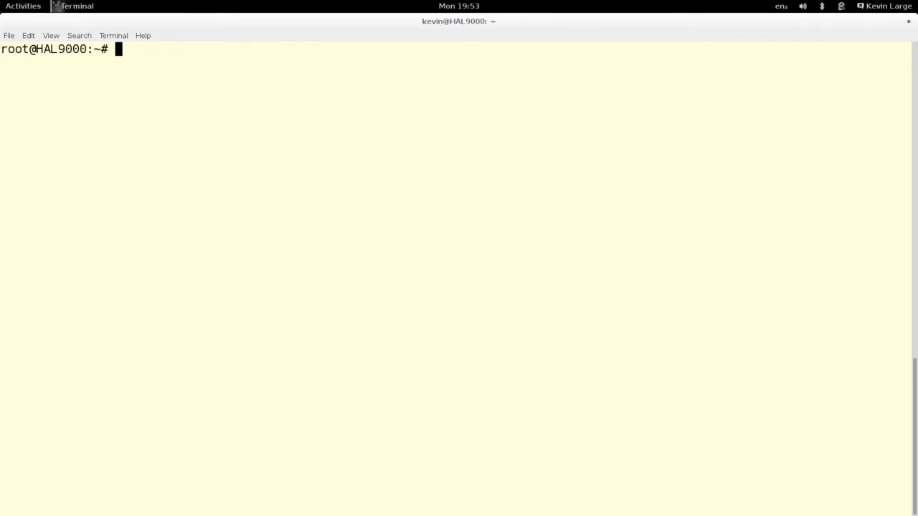
text(gns3 &)
- Launch GNS3 and create project TEST12345 with Save nvrams enabled
key(Return)
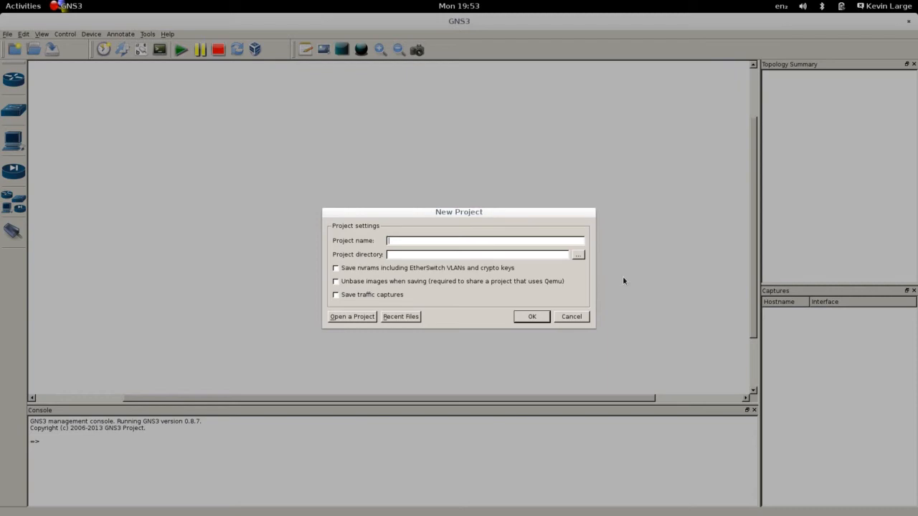
text(TEST12345)
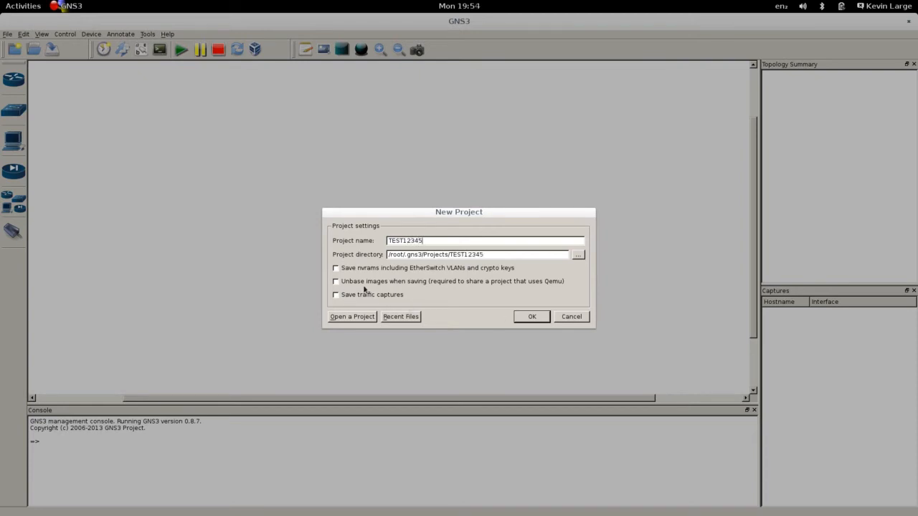
click(335, 268)
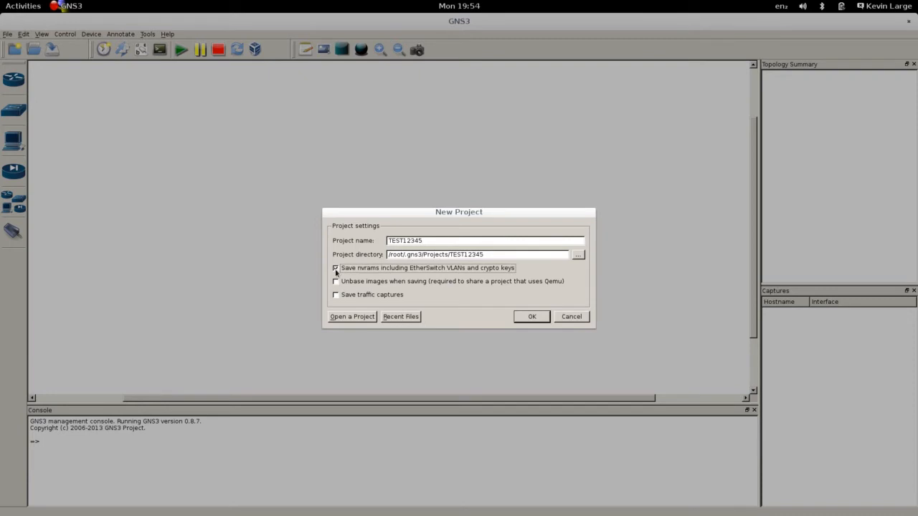
click(531, 317)
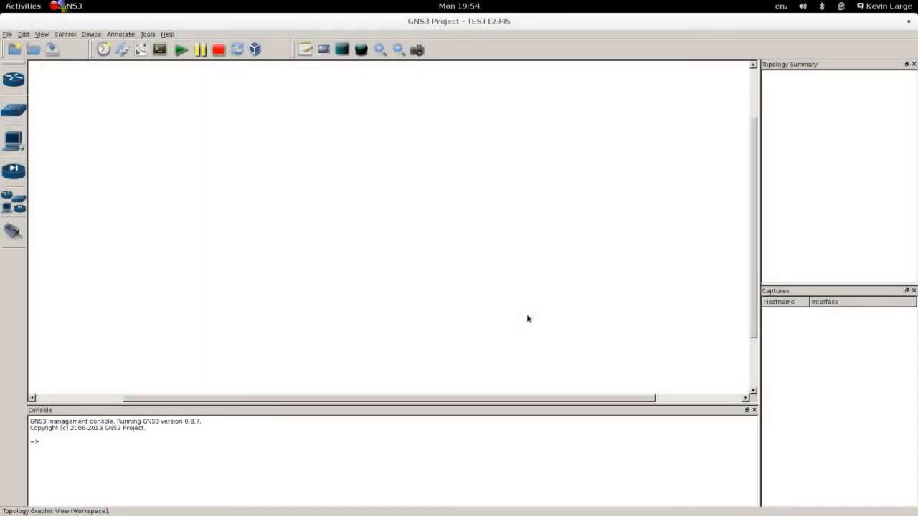
- Add a c3600 router R1 and a Cloud C1 to the canvas and arrange them
click(19, 81)
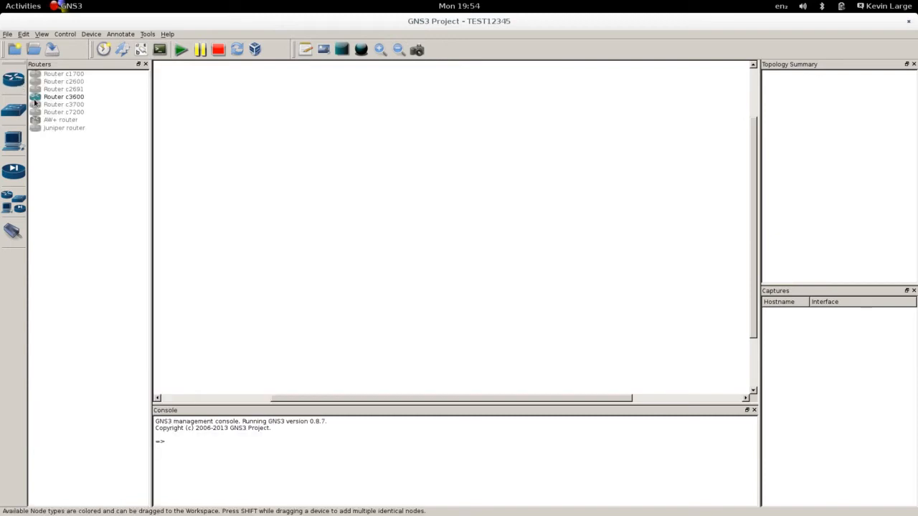
drag(36, 98, 219, 108)
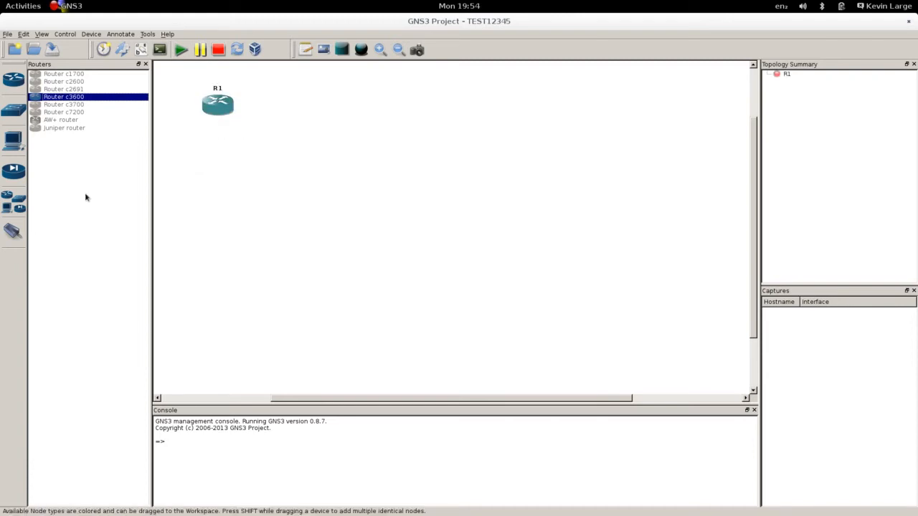
click(14, 205)
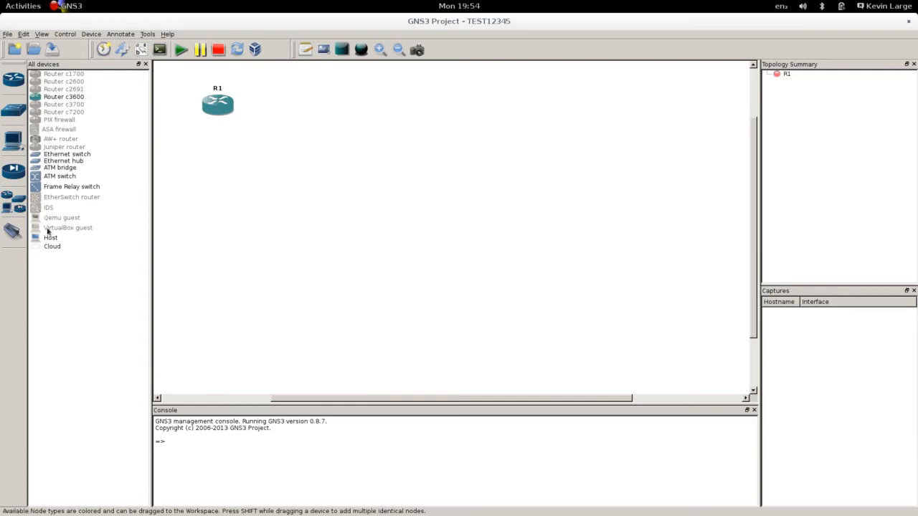
drag(40, 248, 290, 161)
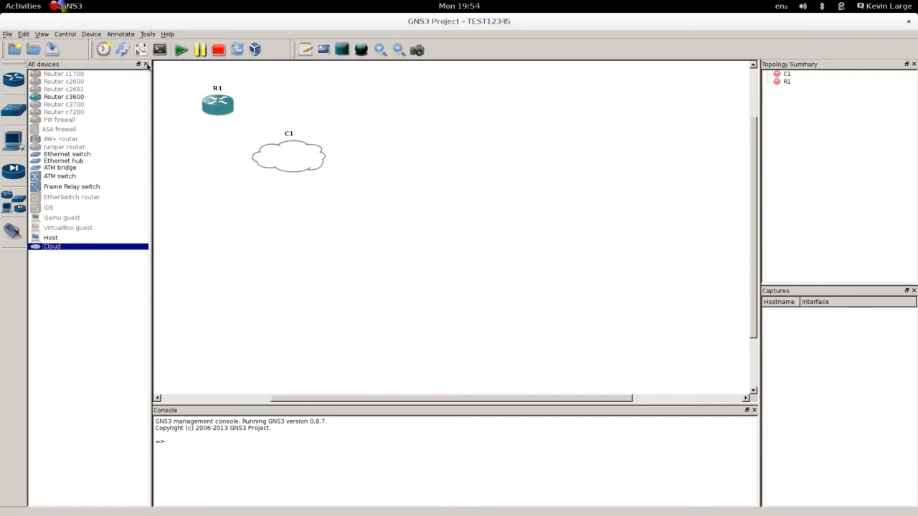
click(145, 64)
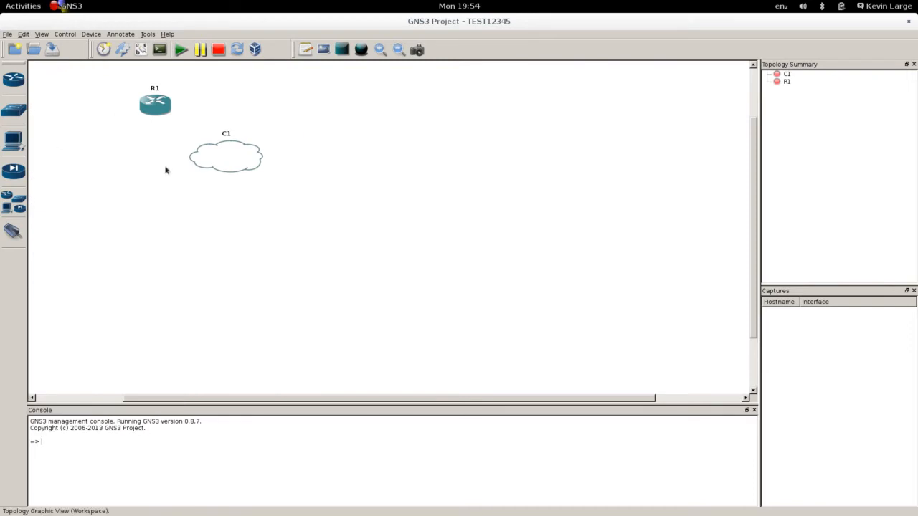
drag(115, 80, 293, 203)
drag(244, 163, 248, 180)
click(351, 251)
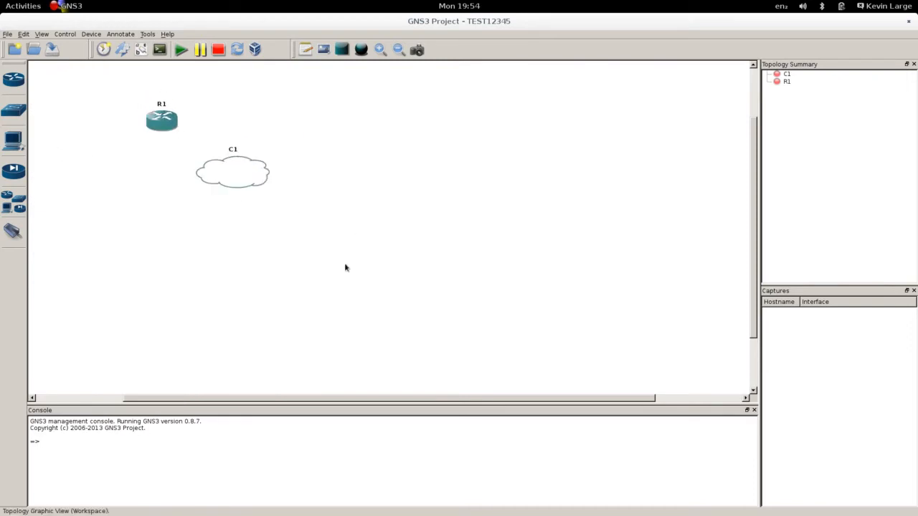
- Add Linux Ethernet NIO eth0 (nio_linux_eth:eth0) to cloud C1 and apply it
right_click(241, 179)
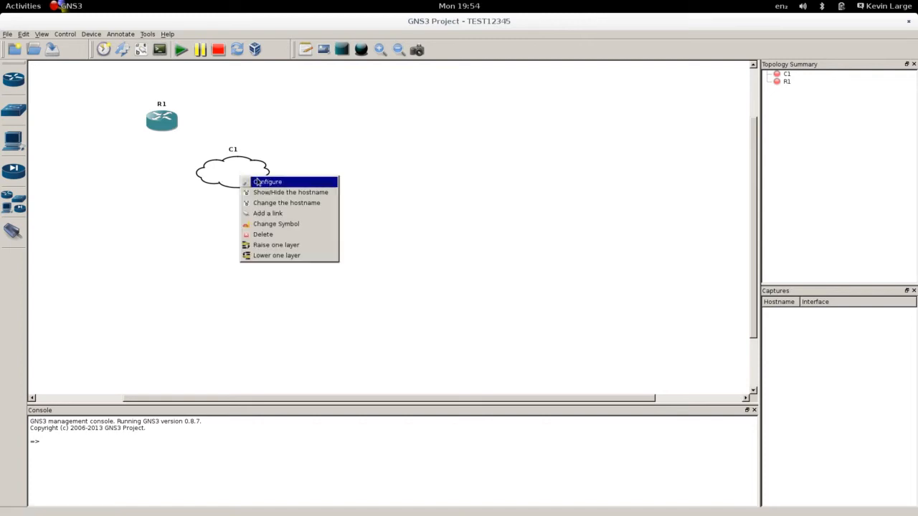
click(284, 183)
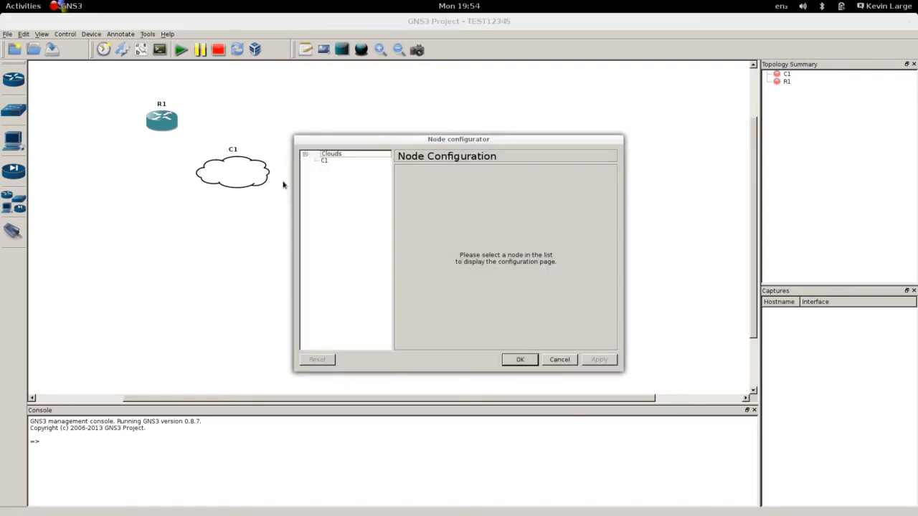
click(331, 163)
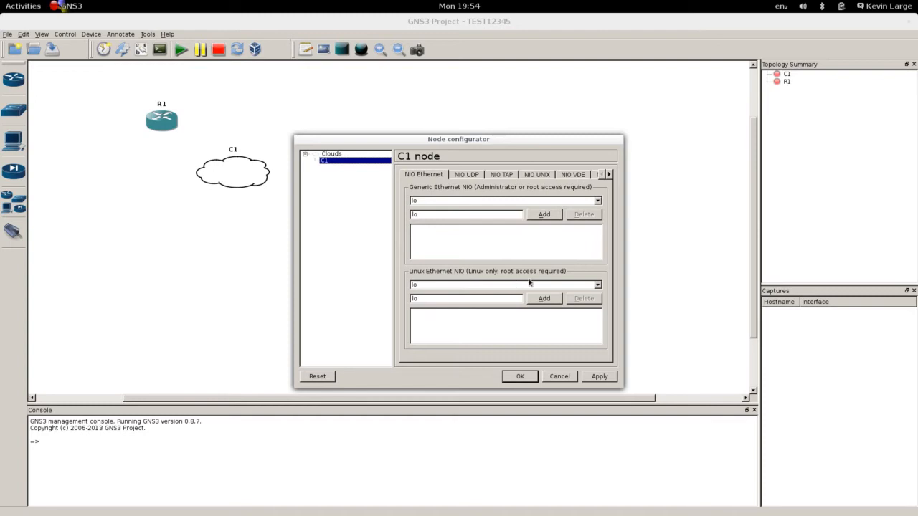
click(597, 286)
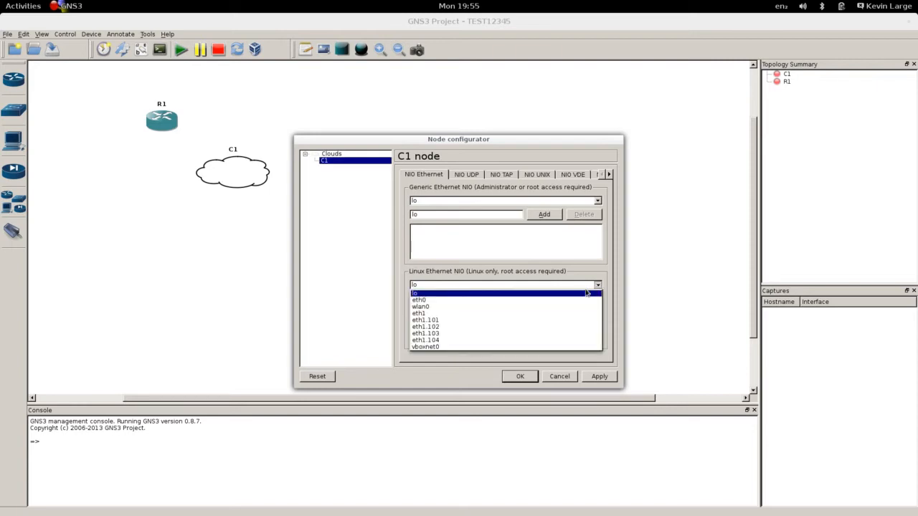
click(466, 314)
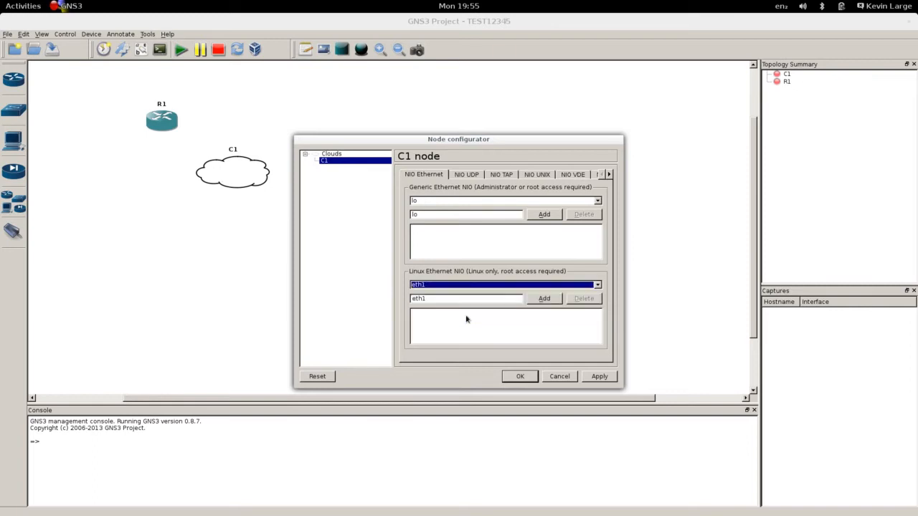
click(598, 285)
click(553, 304)
click(545, 299)
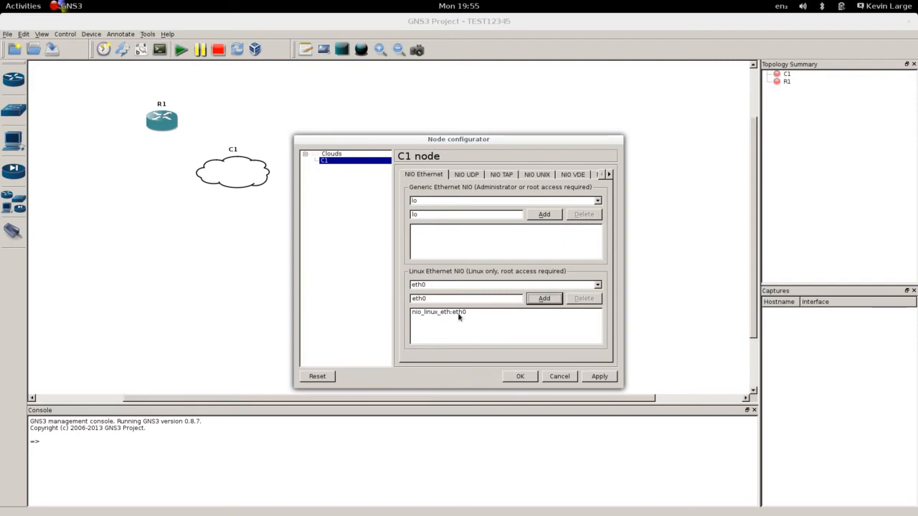
click(612, 381)
click(521, 377)
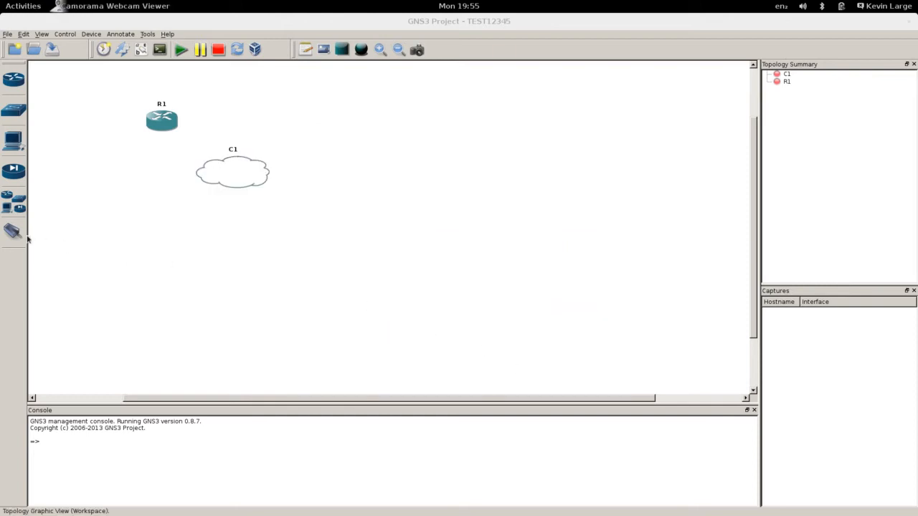
- Manually link R1's f0/0 to C1's nio_linux_eth:eth0, then start R1
click(14, 234)
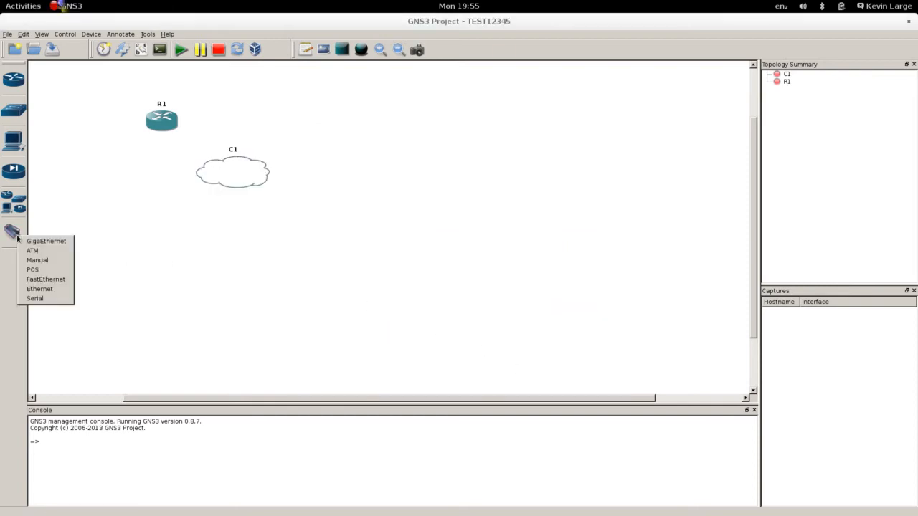
click(64, 262)
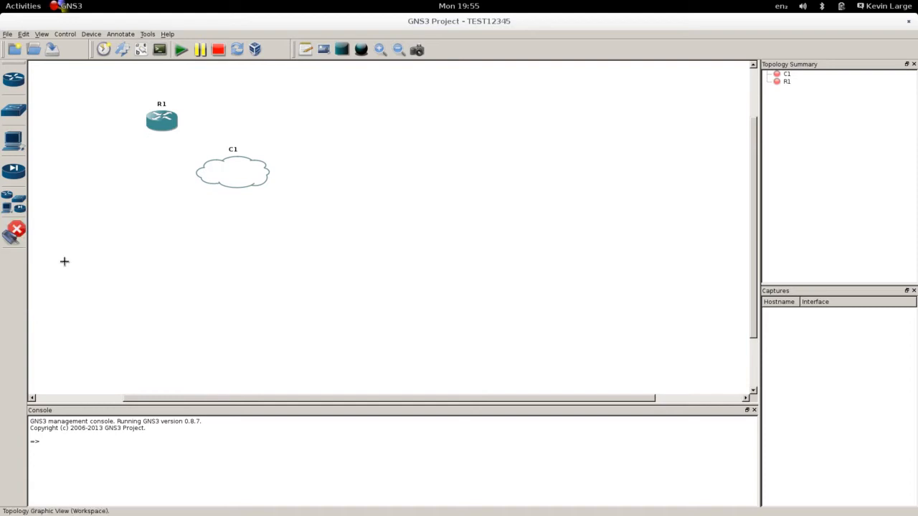
click(162, 128)
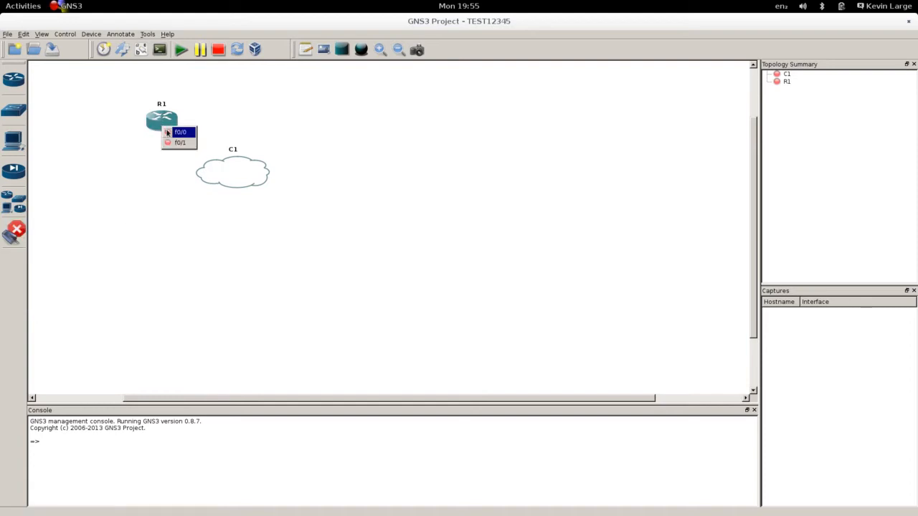
click(189, 132)
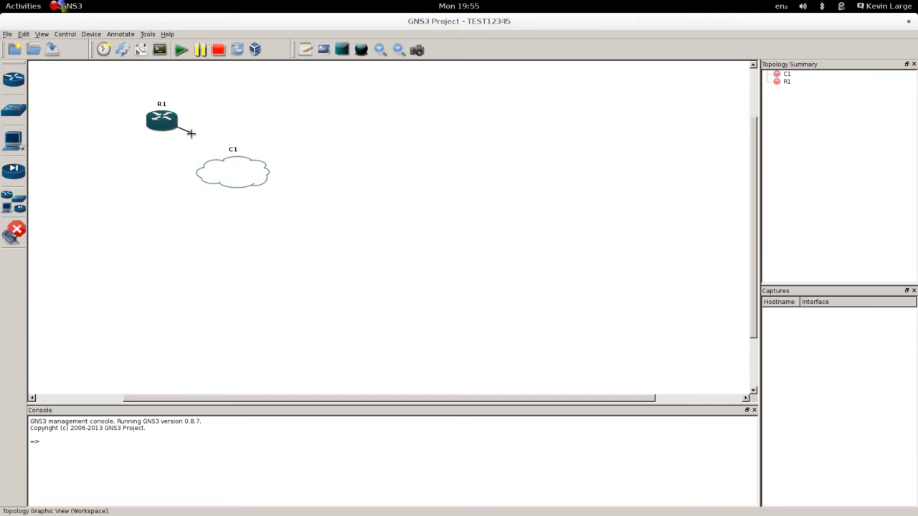
click(228, 176)
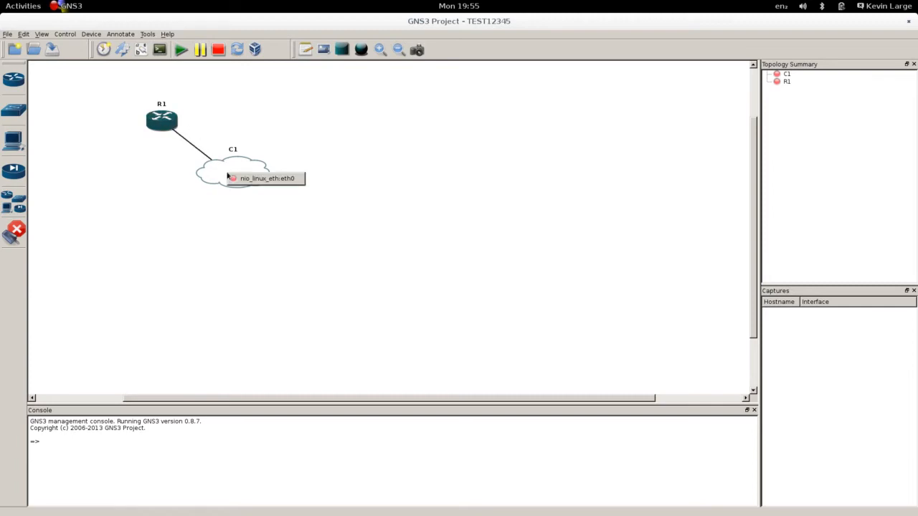
click(286, 183)
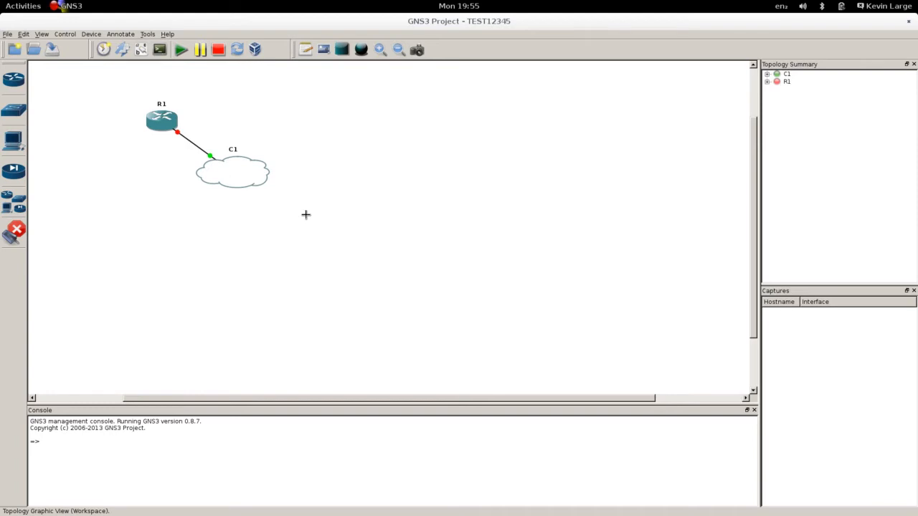
click(14, 233)
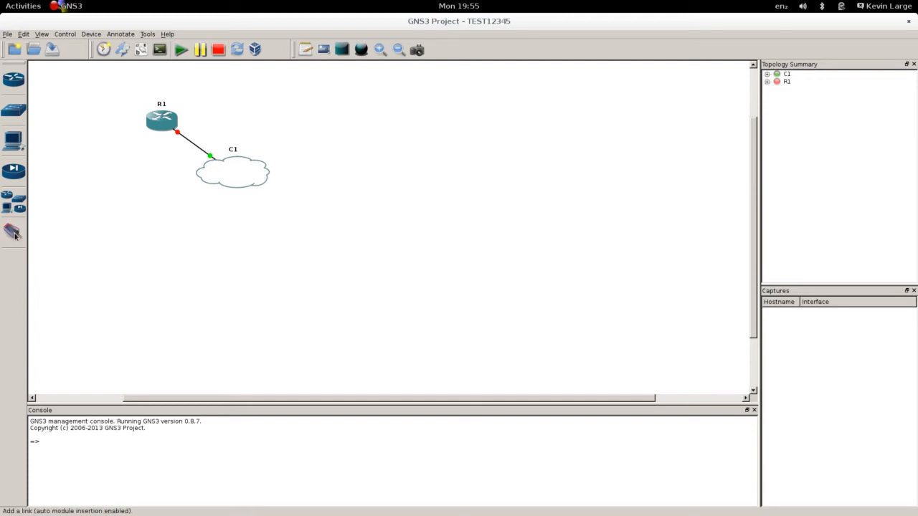
click(181, 50)
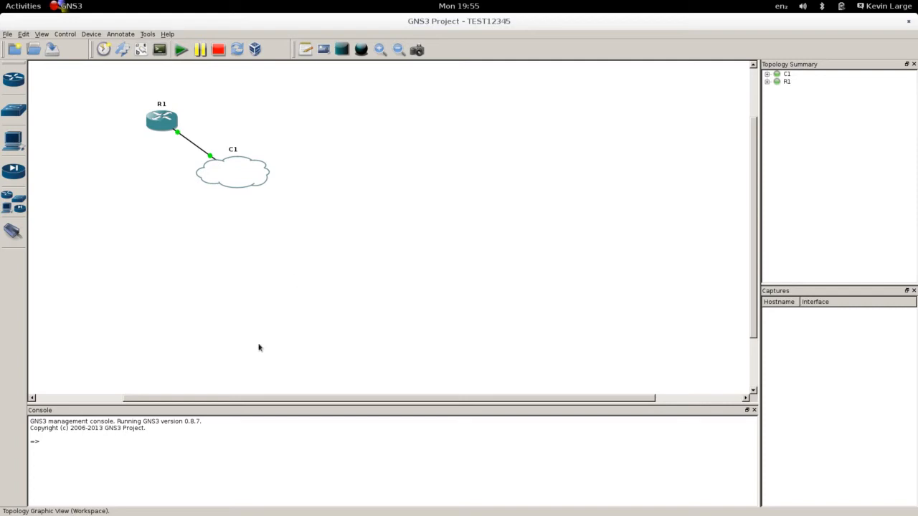
- Run list in the console to confirm R1 is running on console port 2101
click(219, 462)
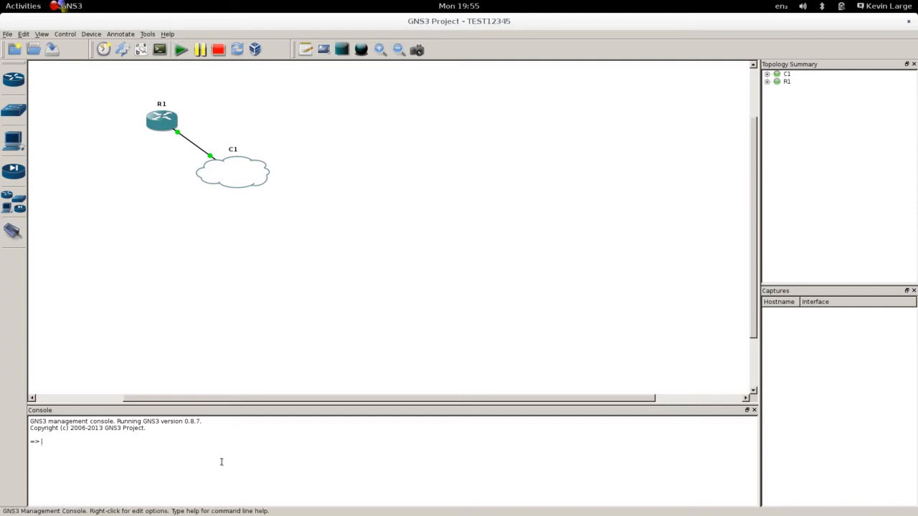
text(list)
key(Return)
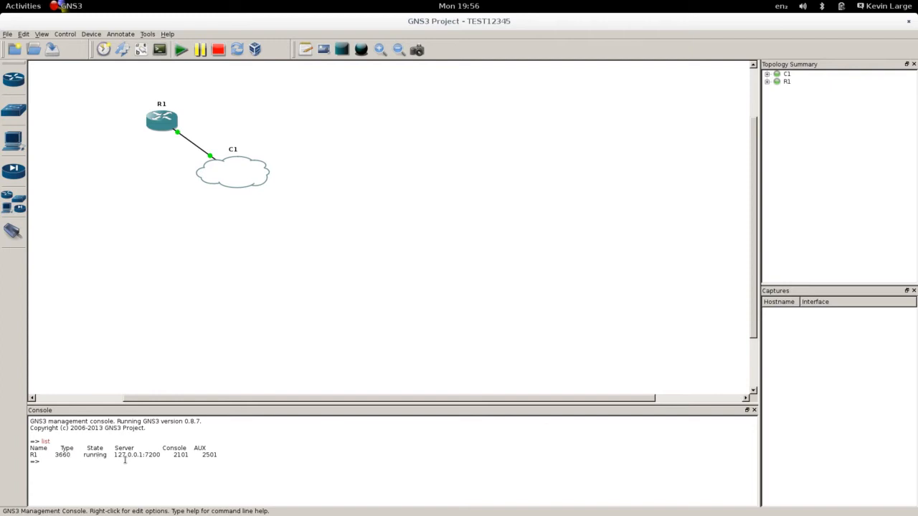
drag(173, 455, 189, 454)
click(196, 484)
click(161, 52)
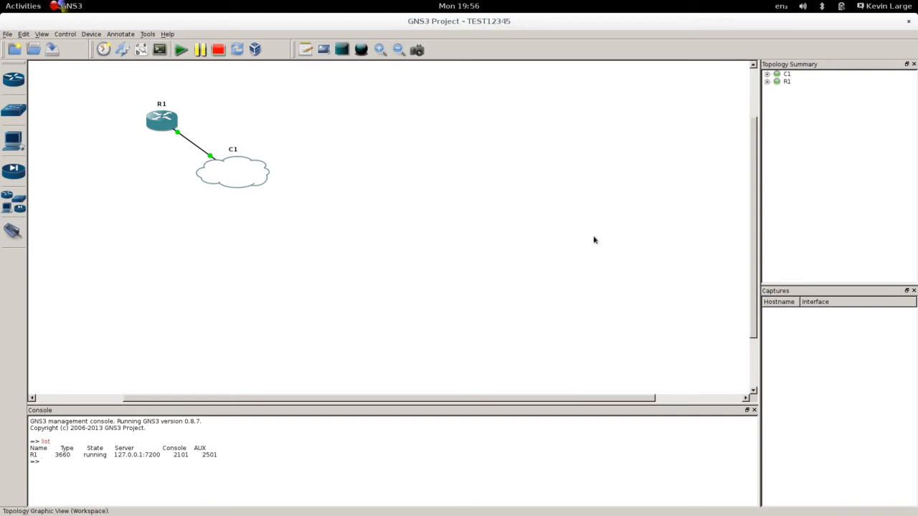
key(super)
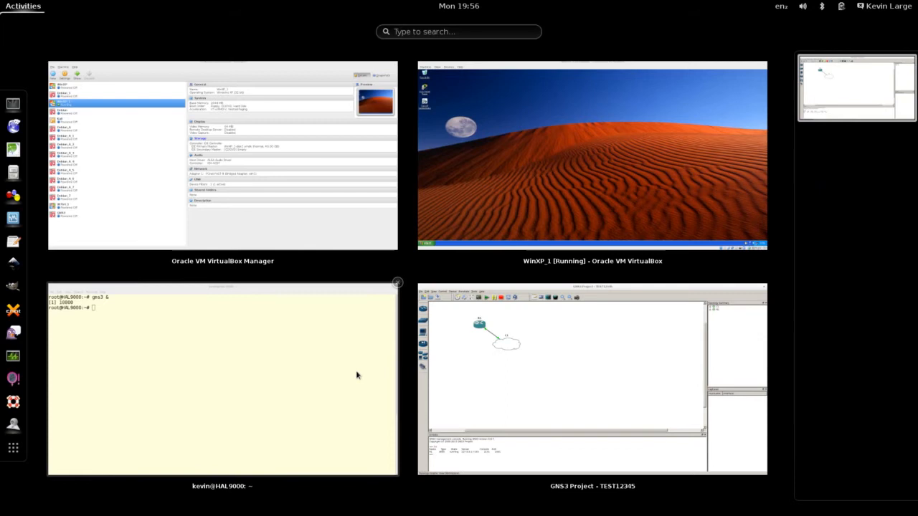
- Return to the terminal and clear the root shell screen
click(358, 373)
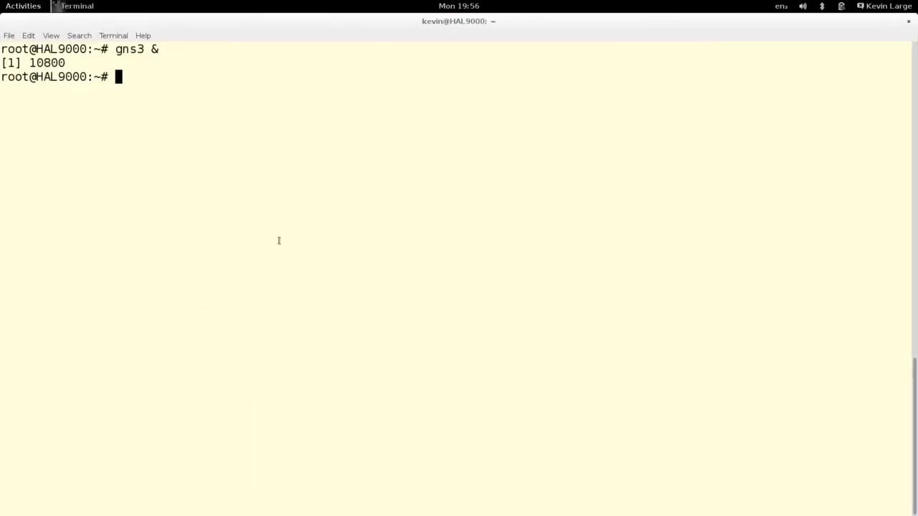
key(Return)
key(Return)
key(Return)
key(Return)
key(Return)
key(Return)
key(Return)
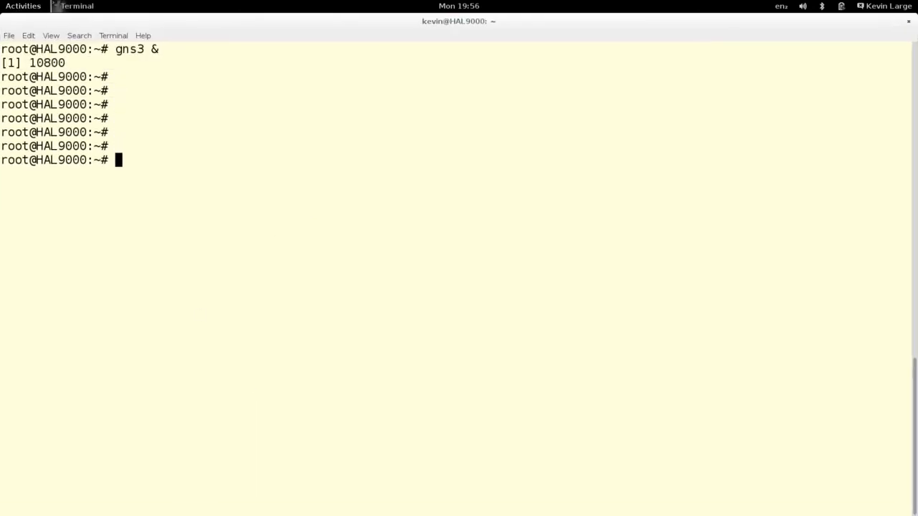
text(clear)
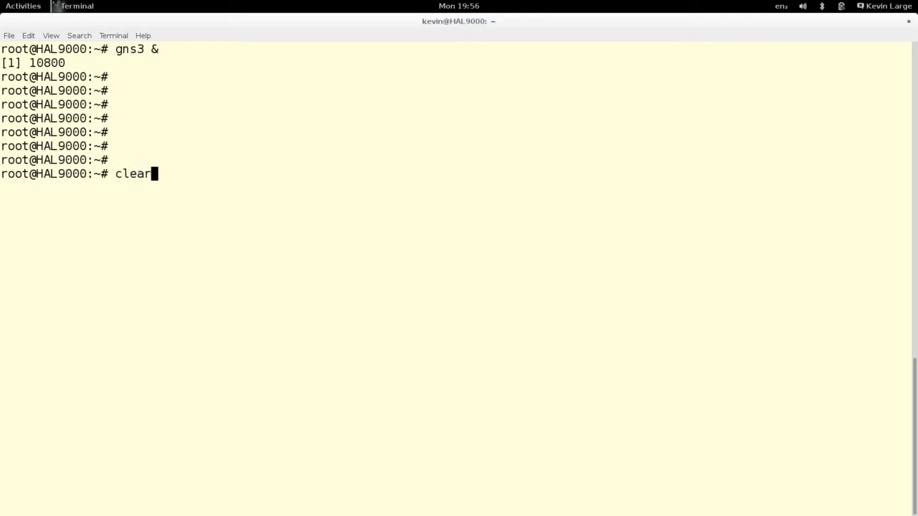
key(Return)
key(Return)
key(Return)
key(Return)
key(Return)
key(Return)
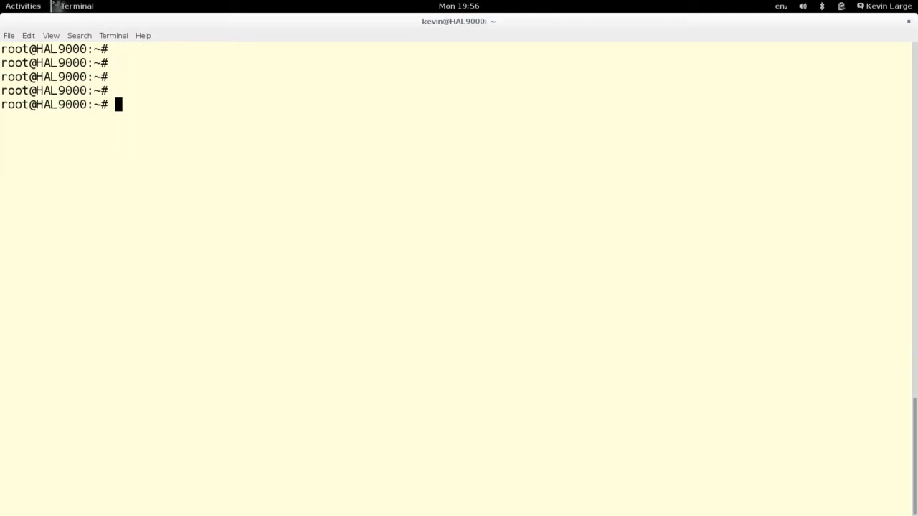
key(ctrl+l)
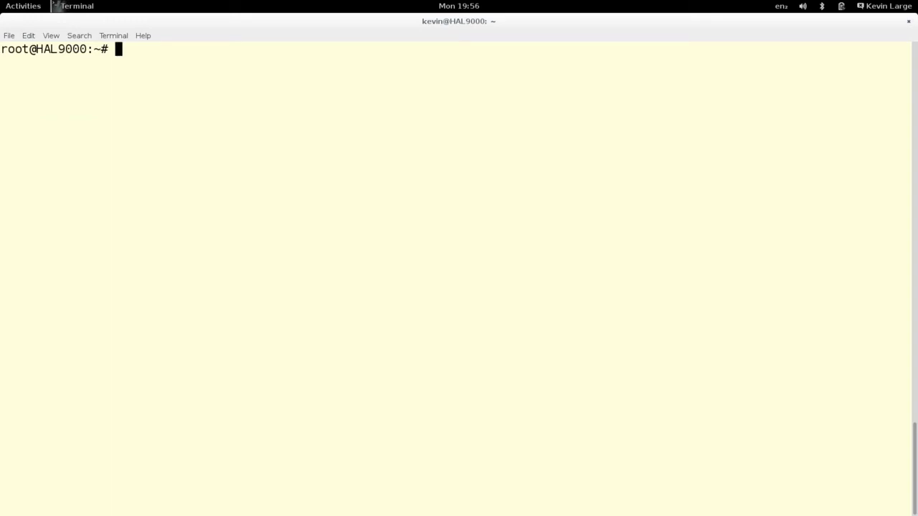
- Open a new user tab and type telnet localhost 2101
key(ctrl+shift+t)
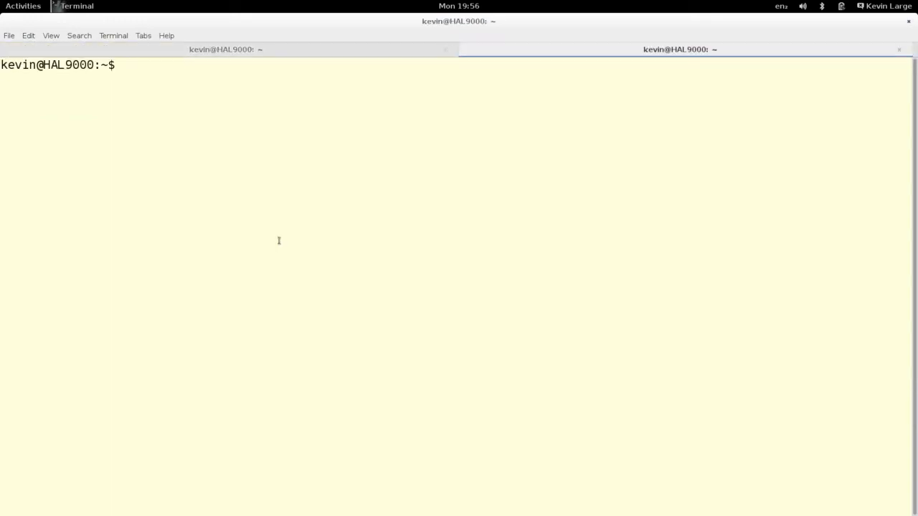
click(398, 50)
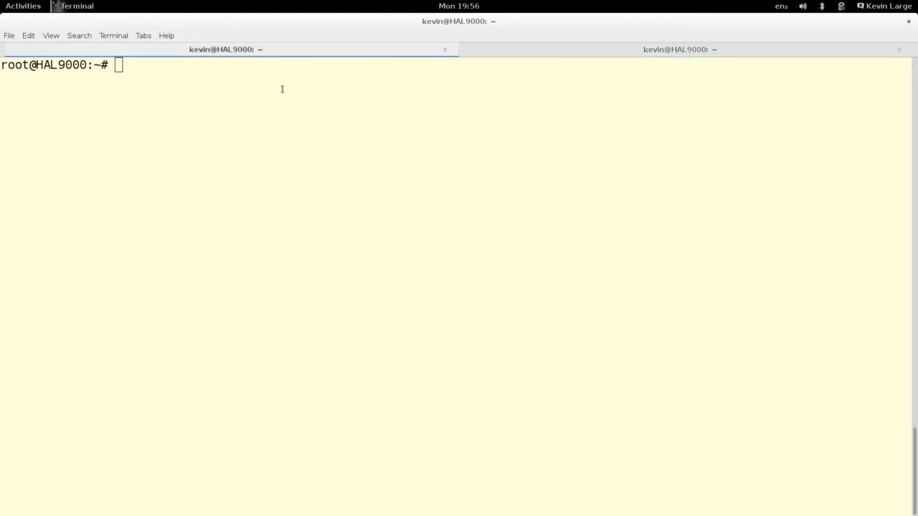
click(523, 48)
text(telnet)
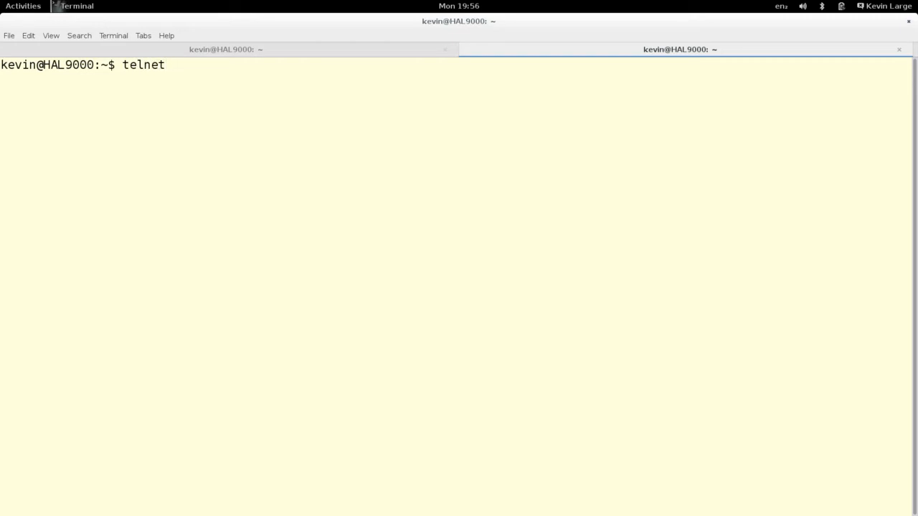
text( localhost )
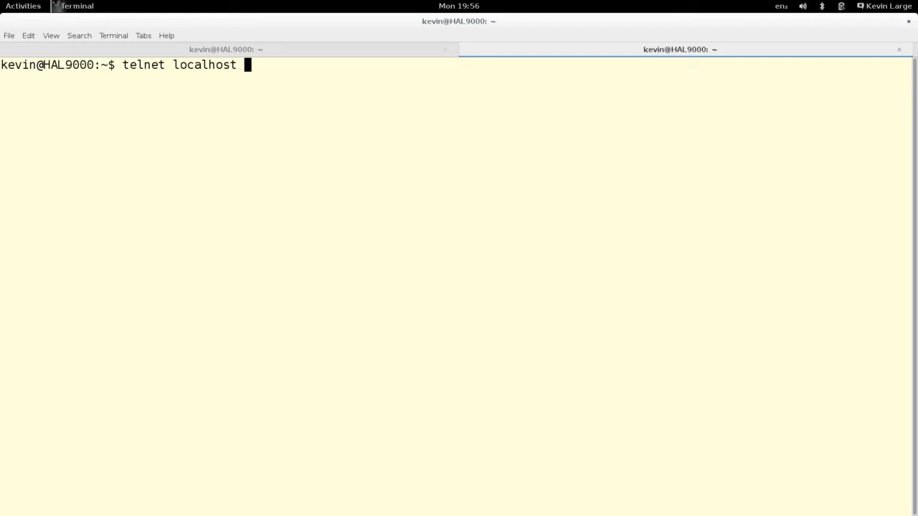
text(2101)
- Telnet into R1's console and reach privileged mode, briefly entering conf t
key(Return)
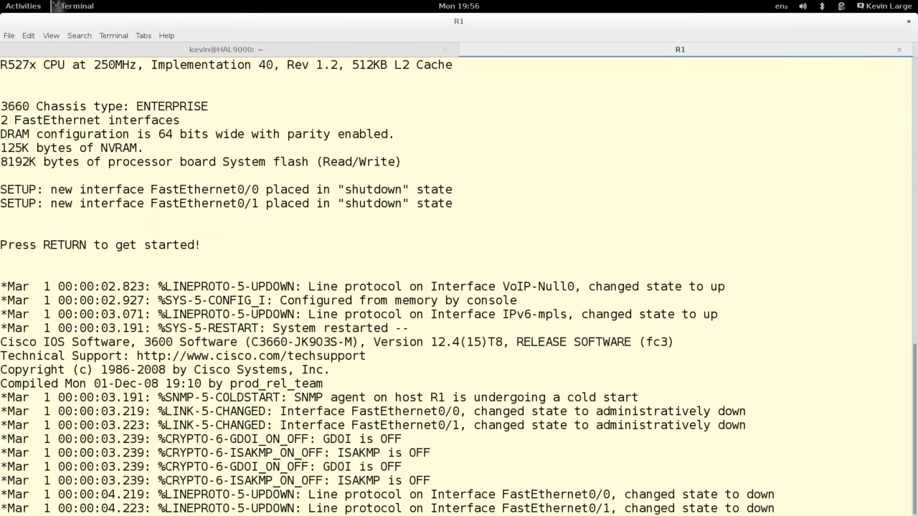
key(Return)
key(Return)
key(Return)
key(Return)
key(Return)
key(Return)
key(Return)
key(Return)
key(Return)
key(Return)
key(Return)
key(Return)
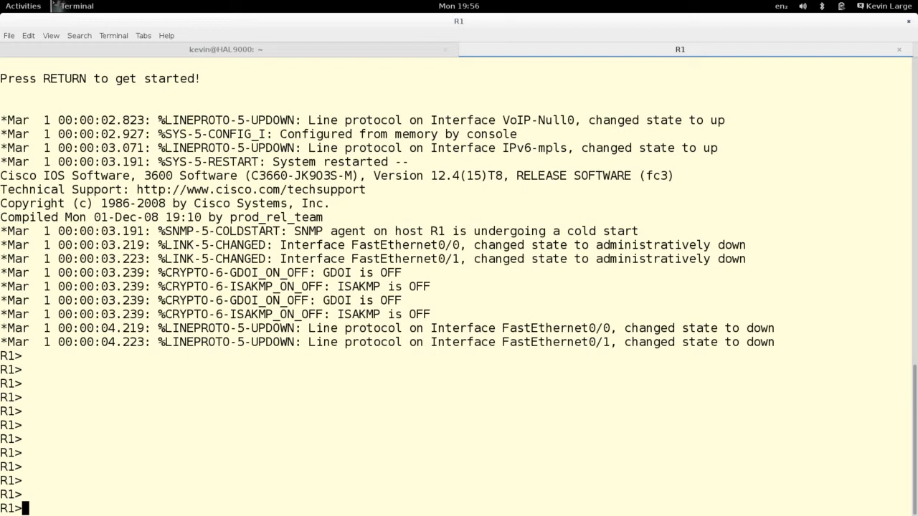
text(ena)
key(Return)
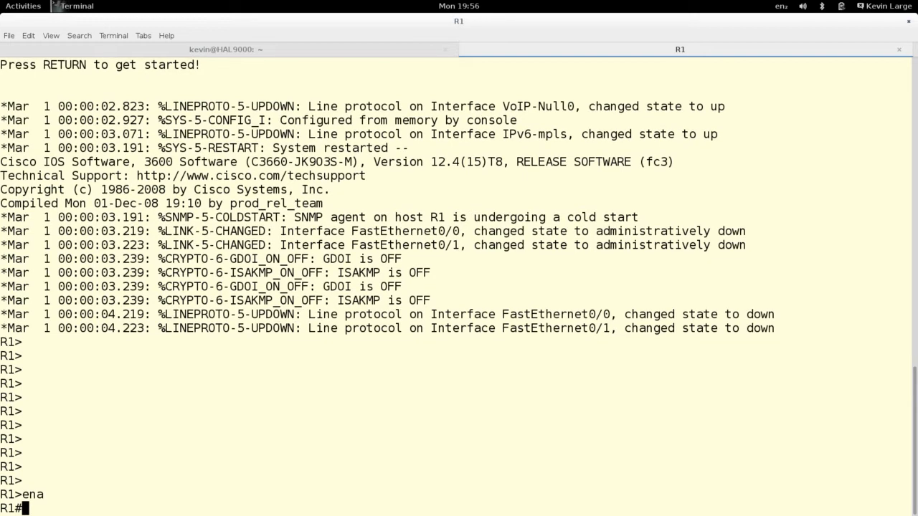
text(conf t)
key(Return)
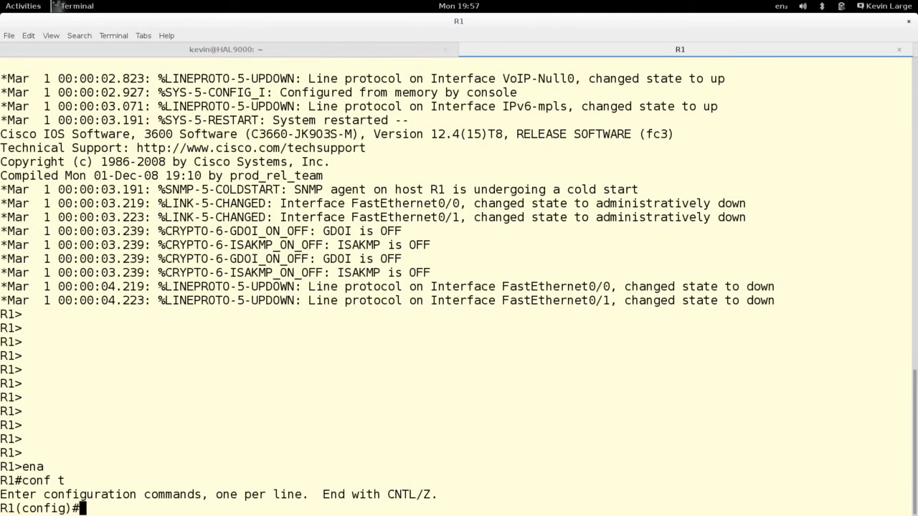
text(exit)
key(Return)
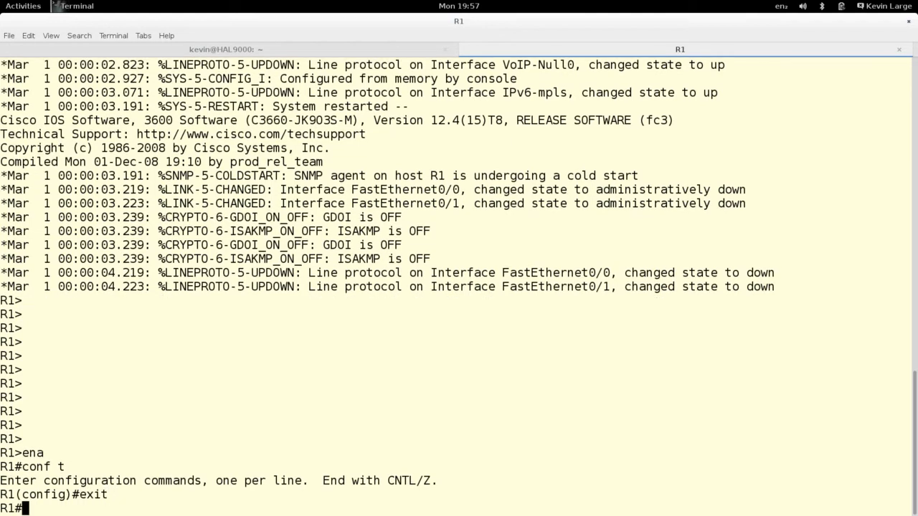
- Run show clock to display R1's default 2002 time
text(sho)
key(Tab)
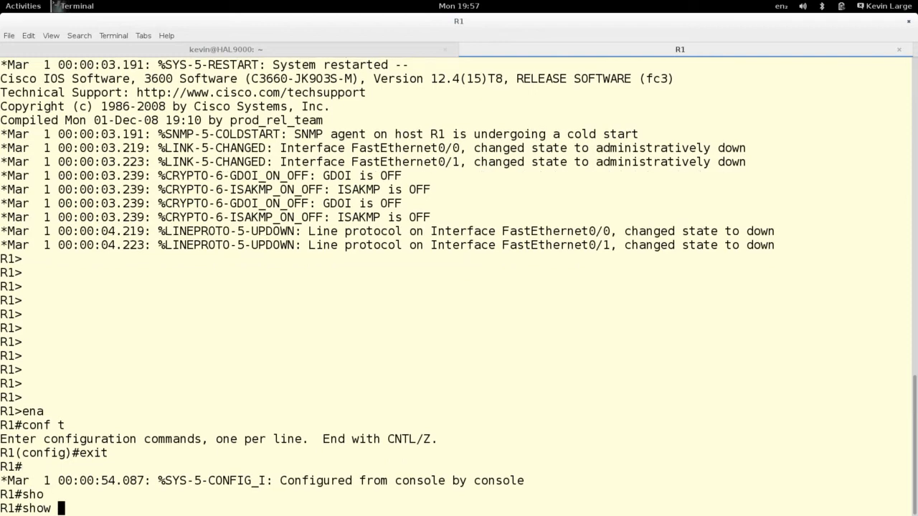
text(clo)
key(Tab)
key(Return)
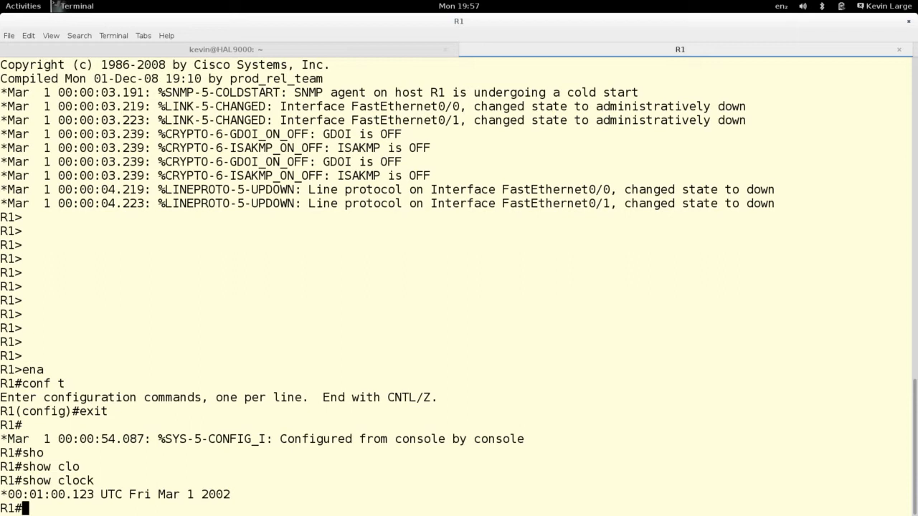
key(Return)
key(Return)
key(Return)
key(Return)
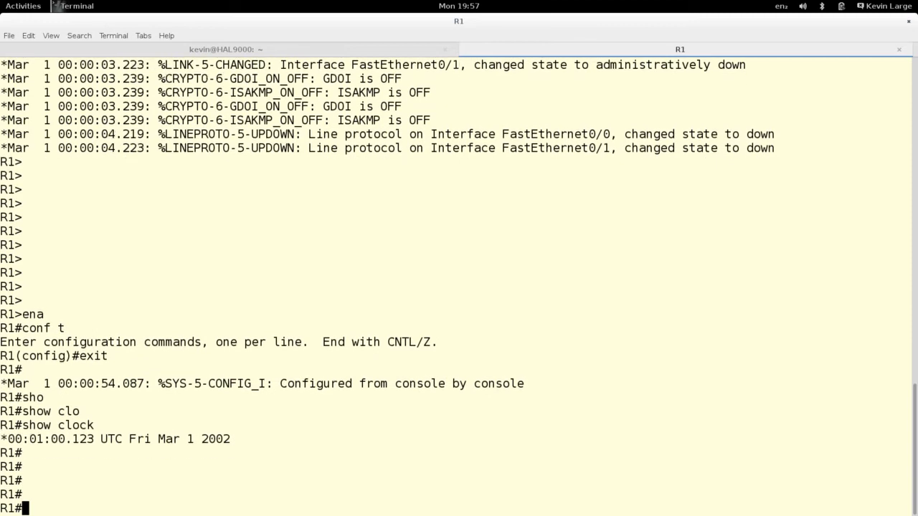
- Set R1's clock to 19:57:00 24 Aug 2014
text(clo)
key(Tab)
text(set )
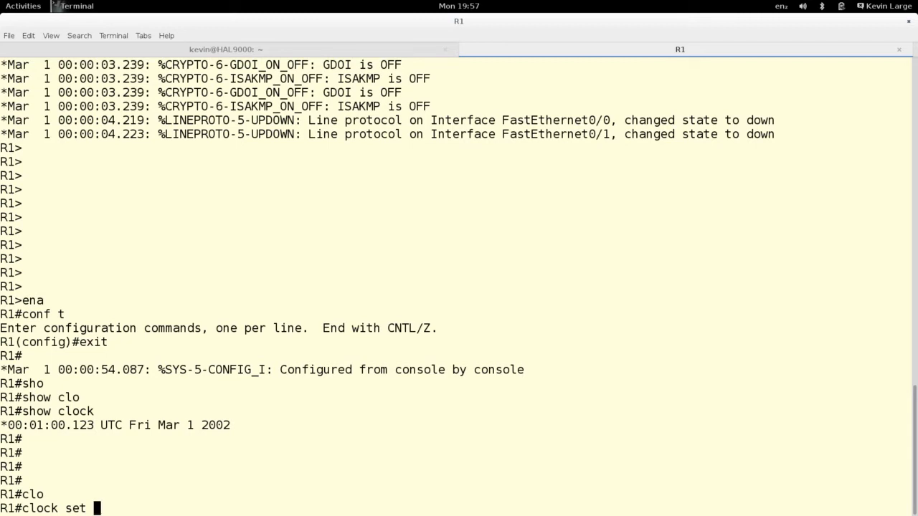
text(19:57:00 )
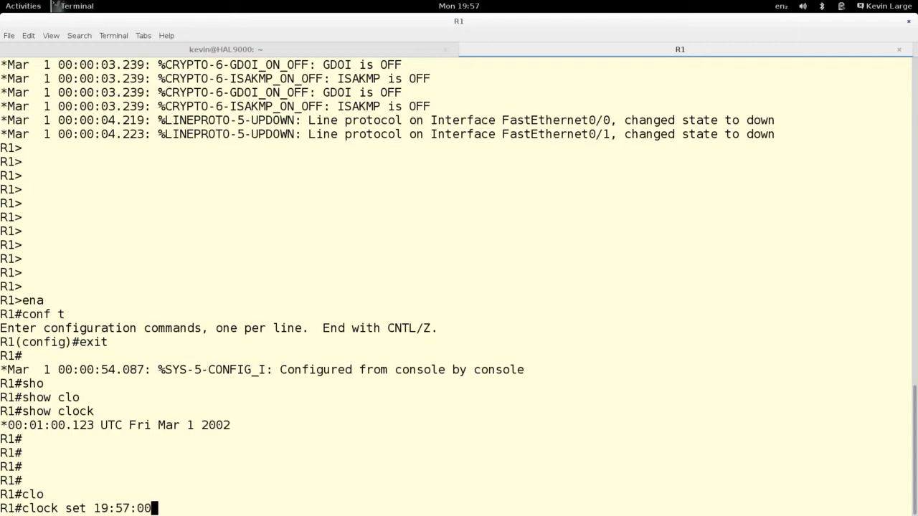
text(24 Aug 2014)
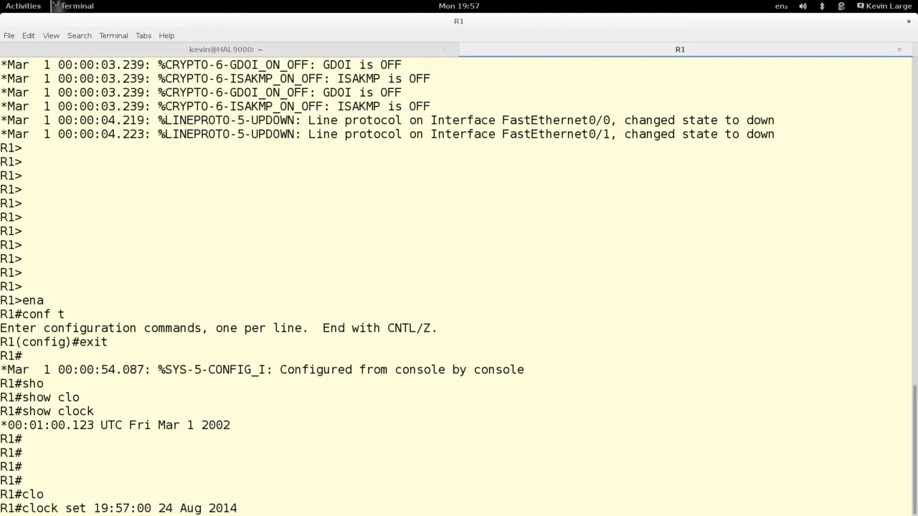
key(Return)
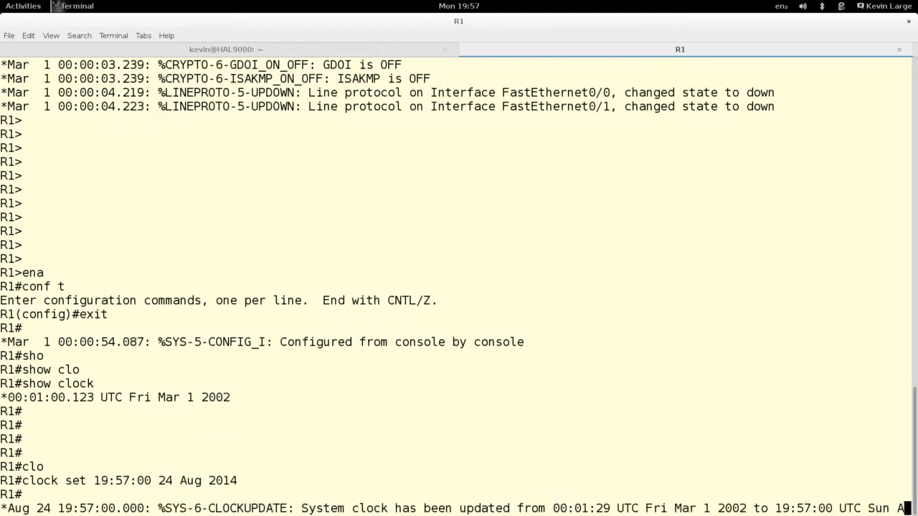
key(Return)
key(Return)
key(Return)
key(Return)
key(Return)
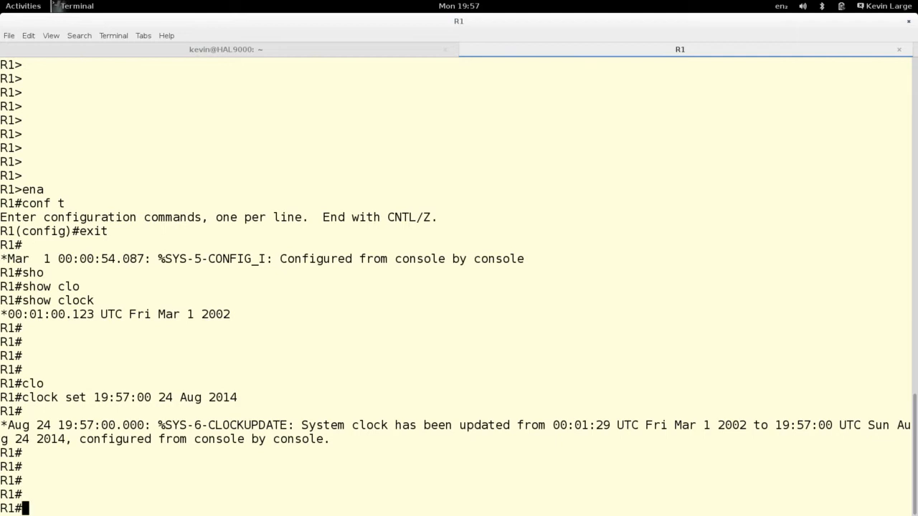
key(Up)
key(Up)
key(Up)
key(Down)
key(Down)
key(Up)
key(Up)
key(Up)
key(Down)
key(Down)
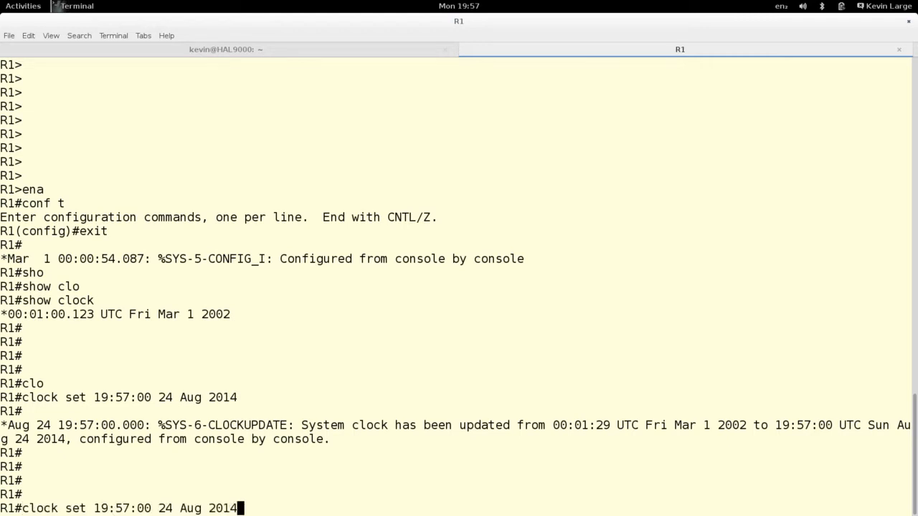
key(Up)
key(Up)
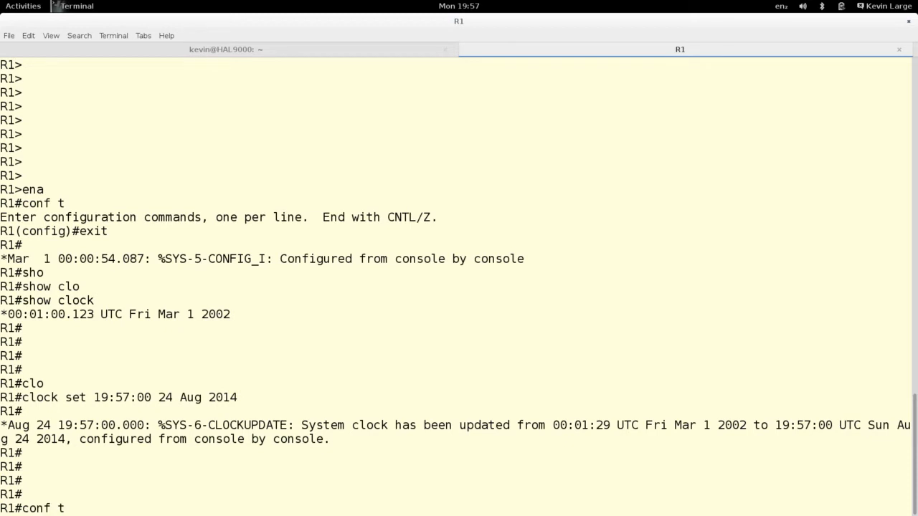
- Enter configuration mode for interface FastEthernet0/0
key(Return)
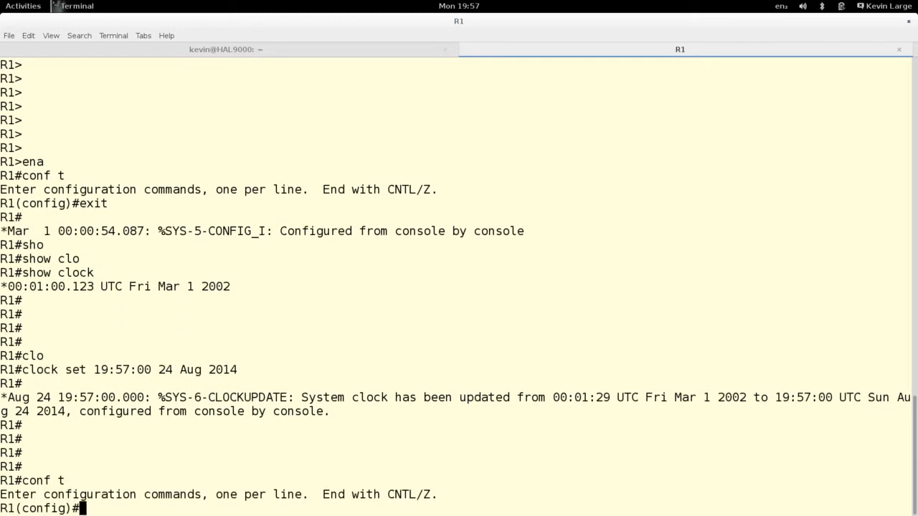
text(int)
key(Tab)
text(fa)
key(Tab)
text(0/0)
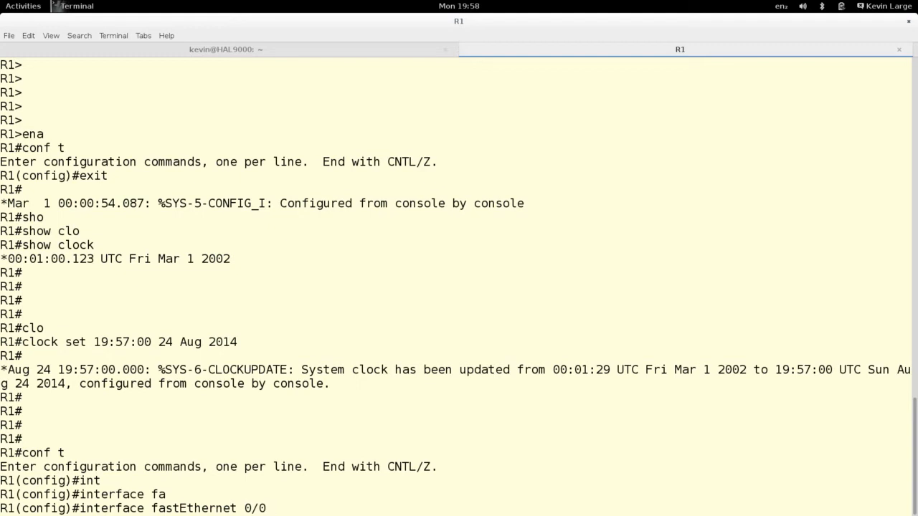
key(Return)
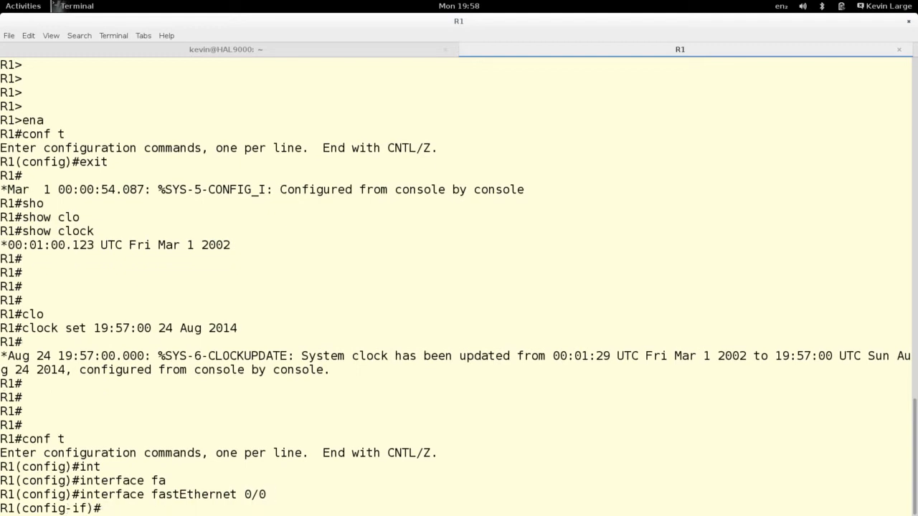
- Assign 200.1.1.254 255.255.255.0 to FastEthernet0/0
text(ip add)
key(Tab)
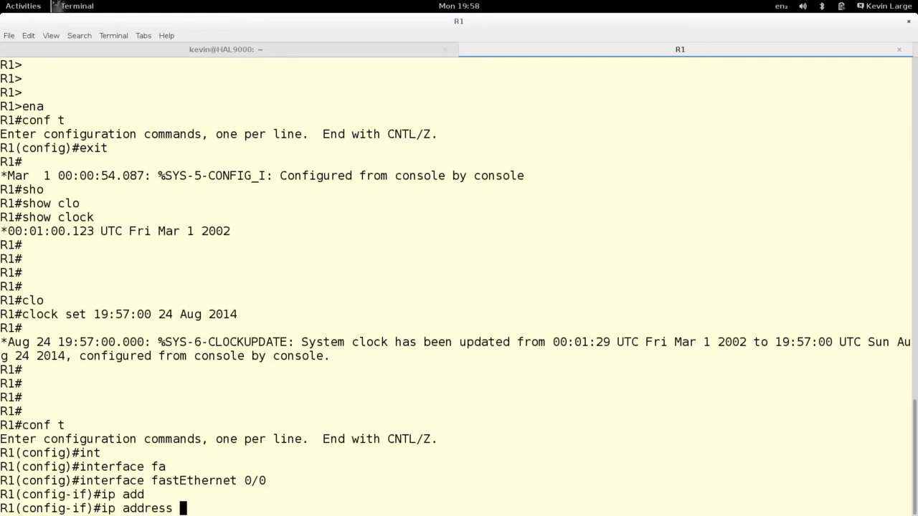
text(200.1.1.254)
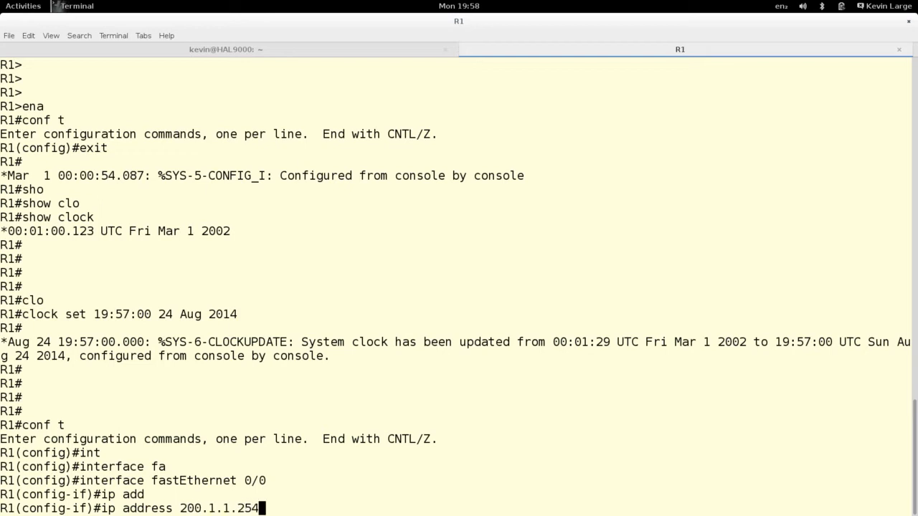
text( 255.255.255.0)
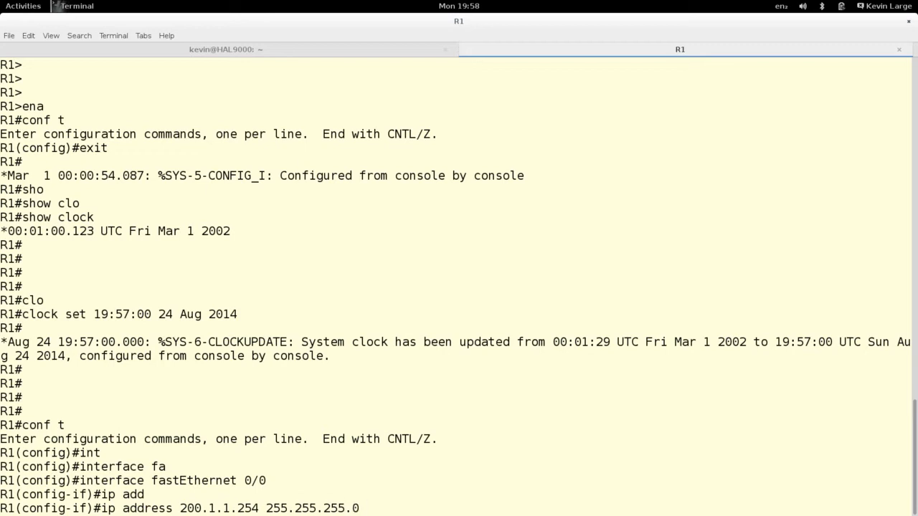
key(Return)
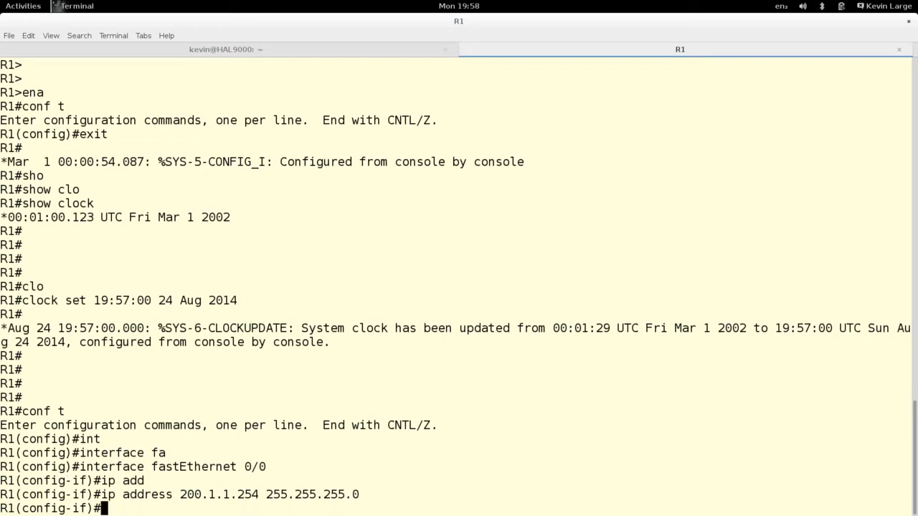
key(Return)
key(Return)
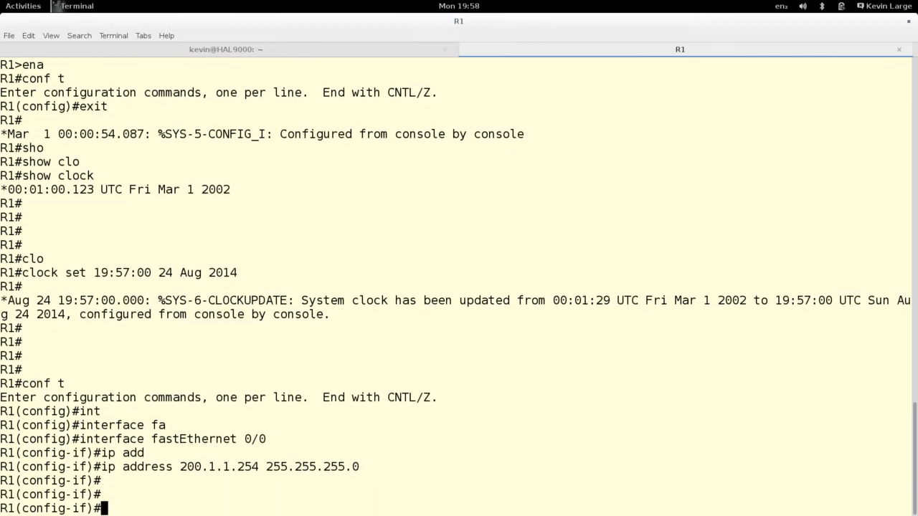
- Enable the interface with no shutdown and exit interface configuration
text(no shut)
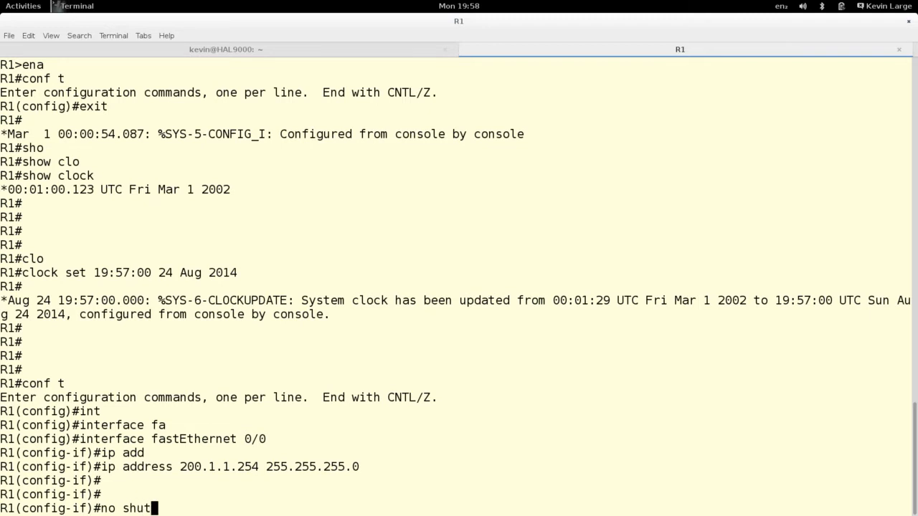
key(Tab)
key(Return)
key(Return)
key(Return)
key(Return)
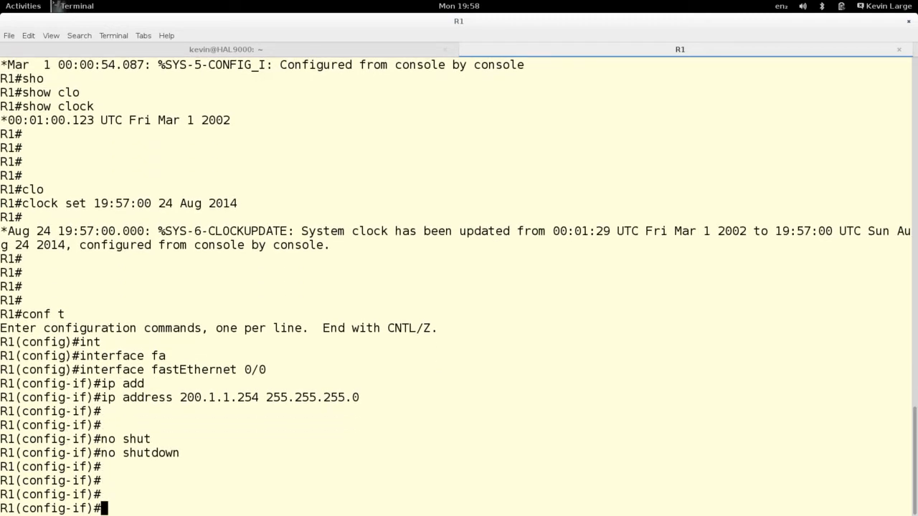
text(exit)
key(Return)
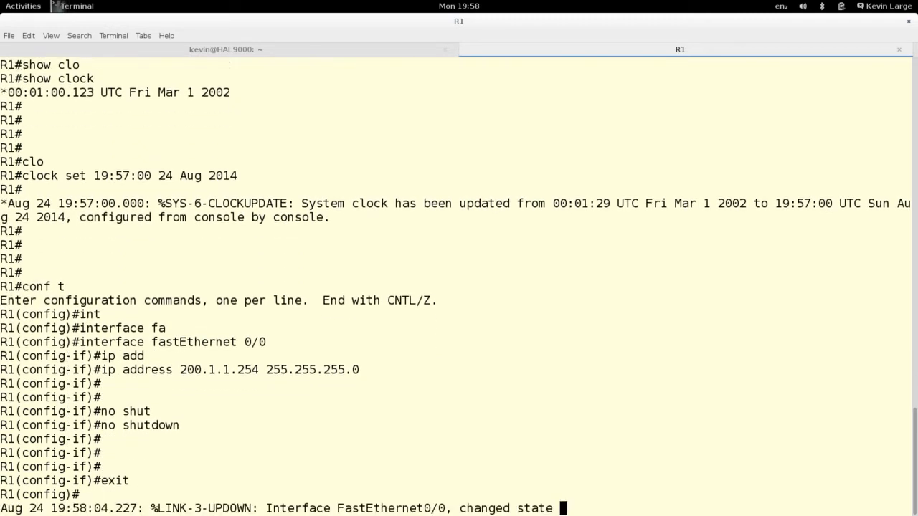
key(Return)
key(Return)
key(Return)
key(Return)
key(Return)
key(Return)
key(Return)
key(Return)
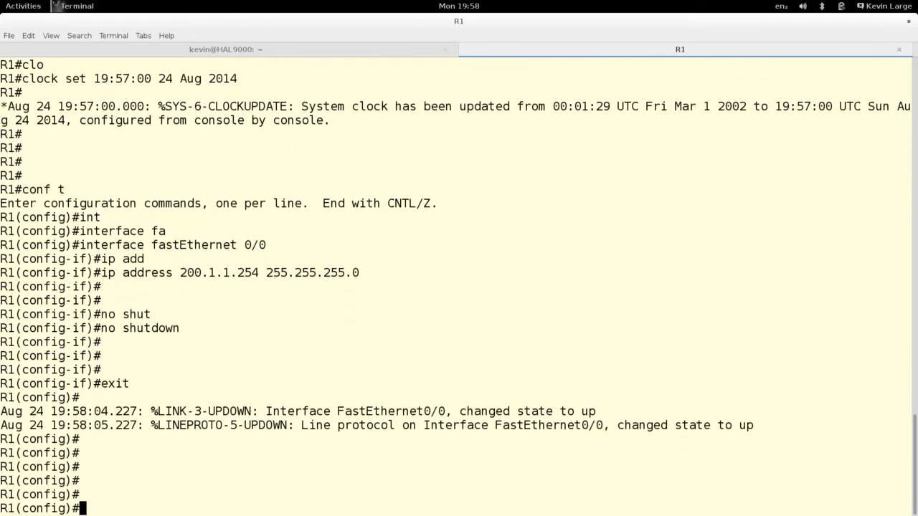
- Launch the telephony-service setup wizard on router R1
text(tel)
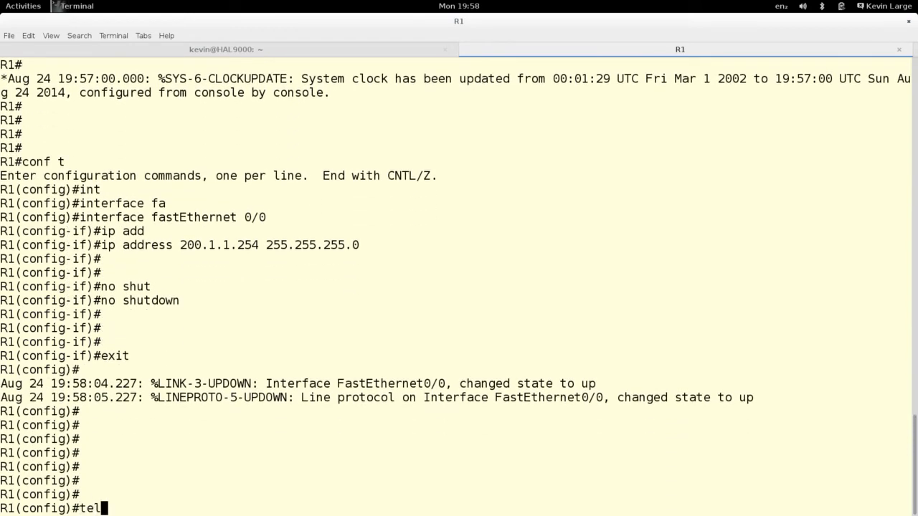
text(e)
key(Tab)
text(set)
key(Tab)
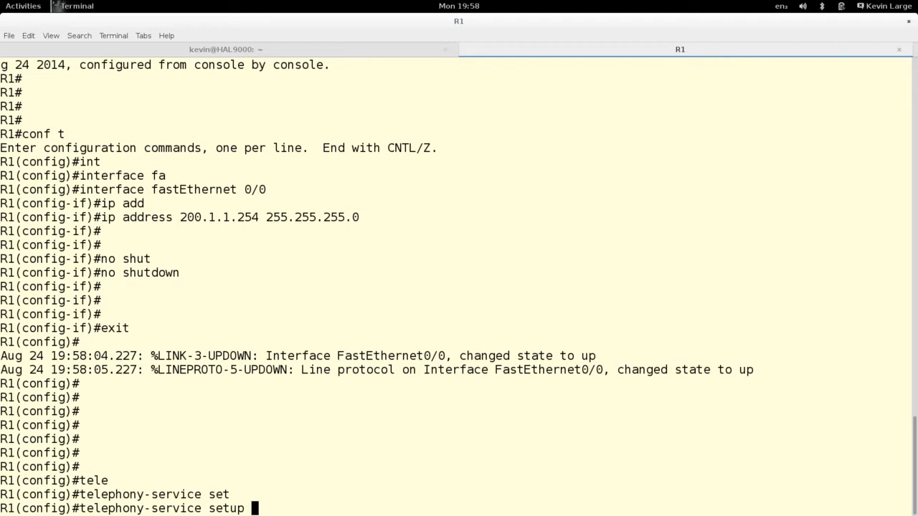
key(Return)
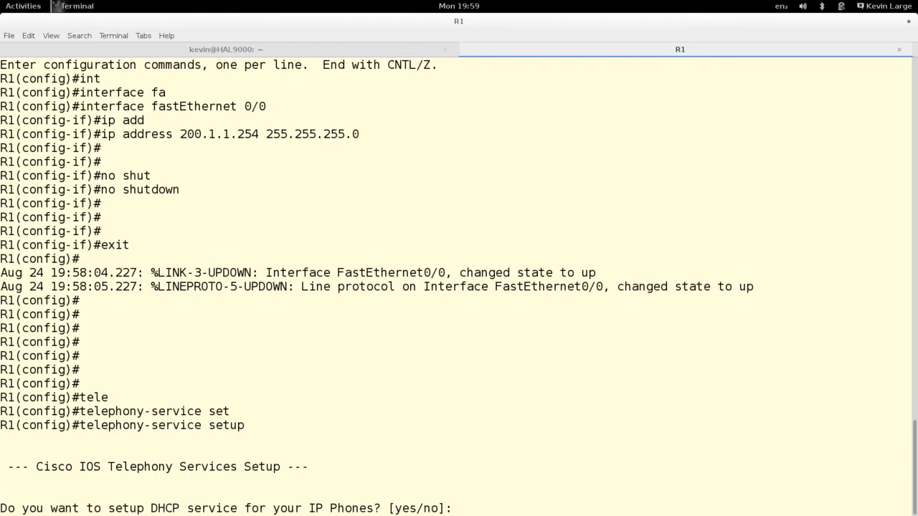
- Enable DHCP for the IP phones with network 200.1.1.0 and mask 255.255.255.0
text(yes)
key(Return)
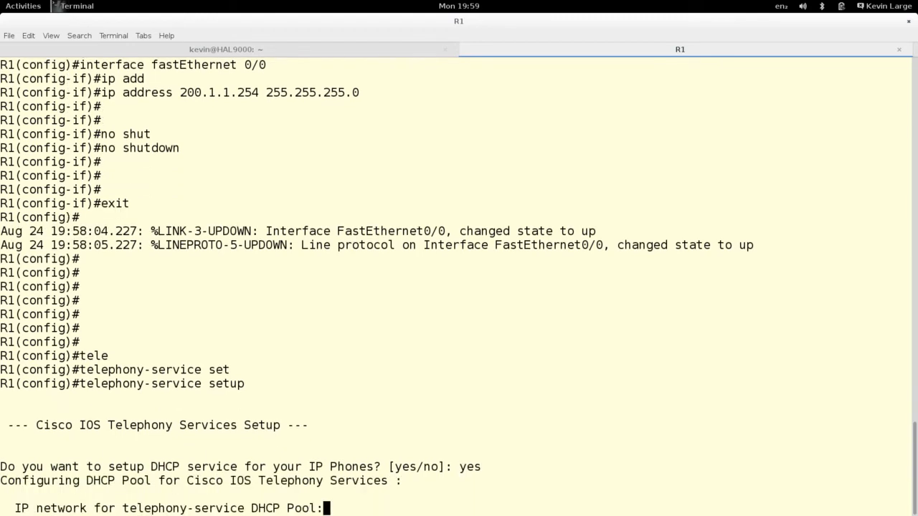
text(200.1.1.0)
key(Return)
text(255.255.255.0)
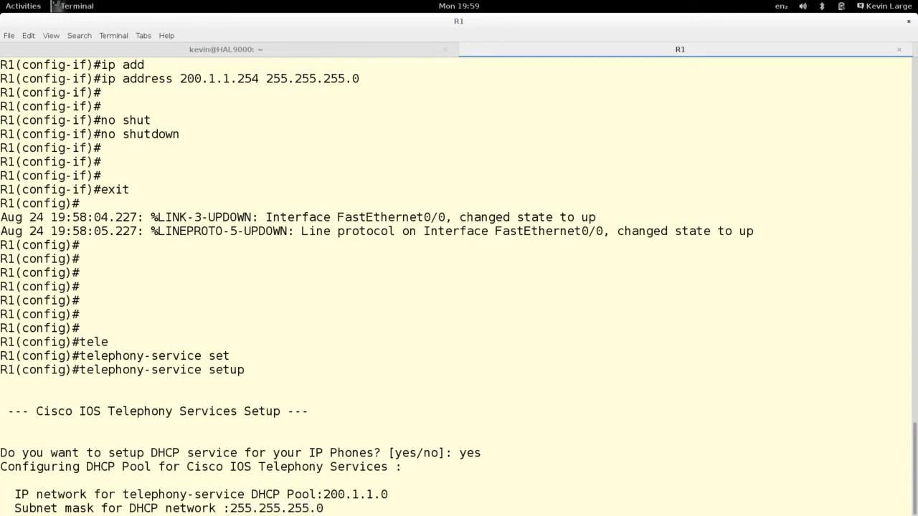
key(Return)
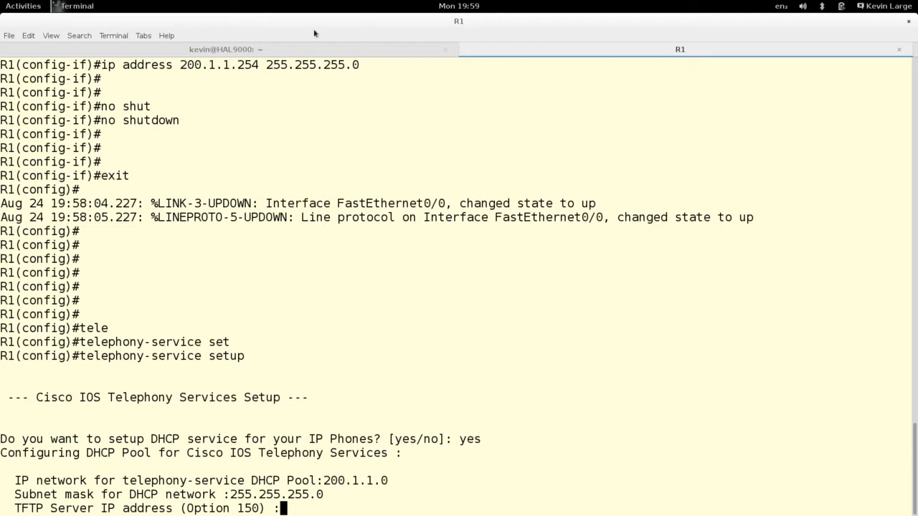
- Set both the TFTP server and the default router to 200.1.1.254
drag(180, 66, 258, 67)
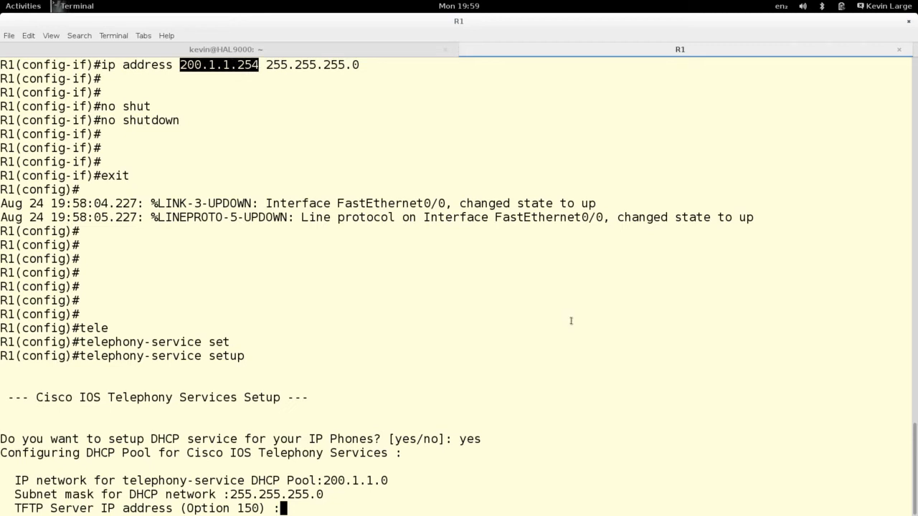
middle_click(671, 417)
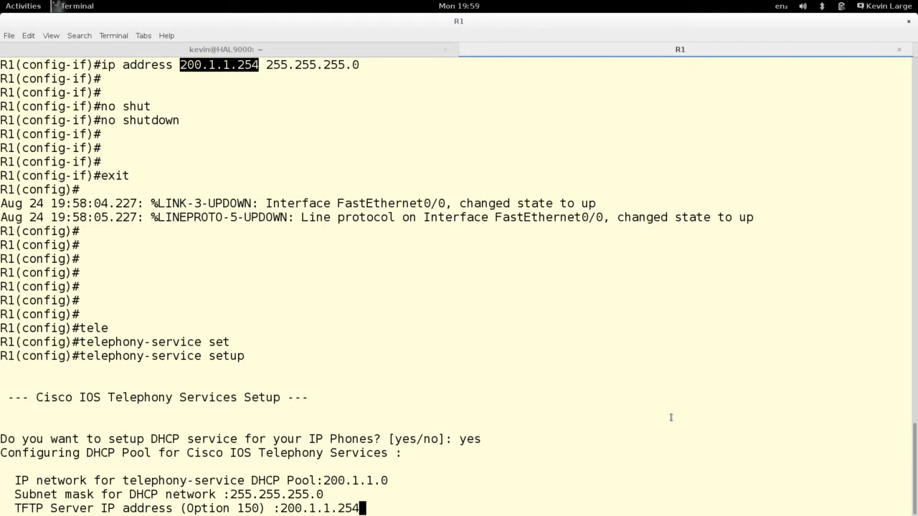
key(Return)
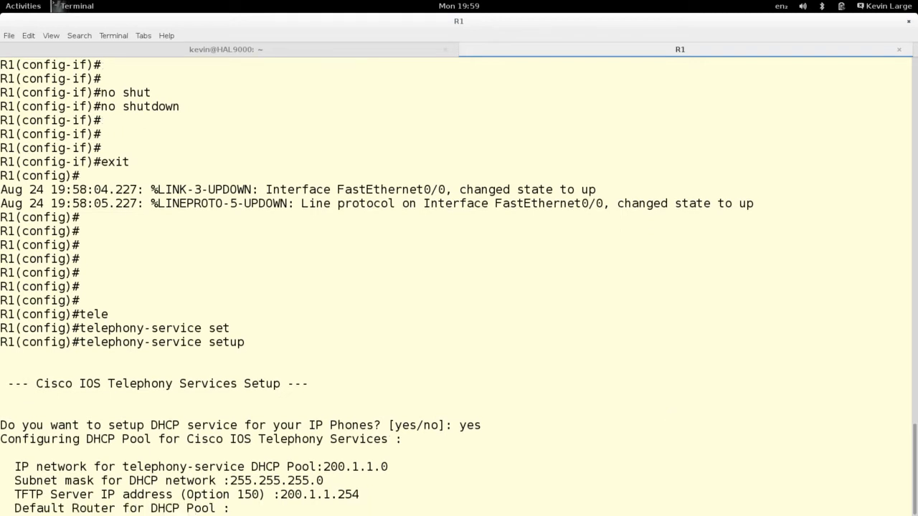
text(200.1.1.254)
key(Return)
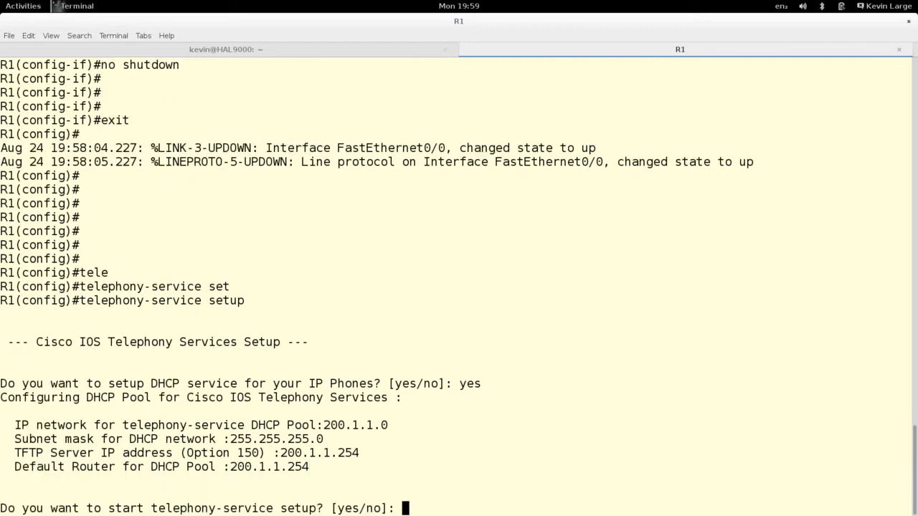
- Configure telephony with source address 200.1.1.254 and the default Skinny port 2000
text(yes)
key(Return)
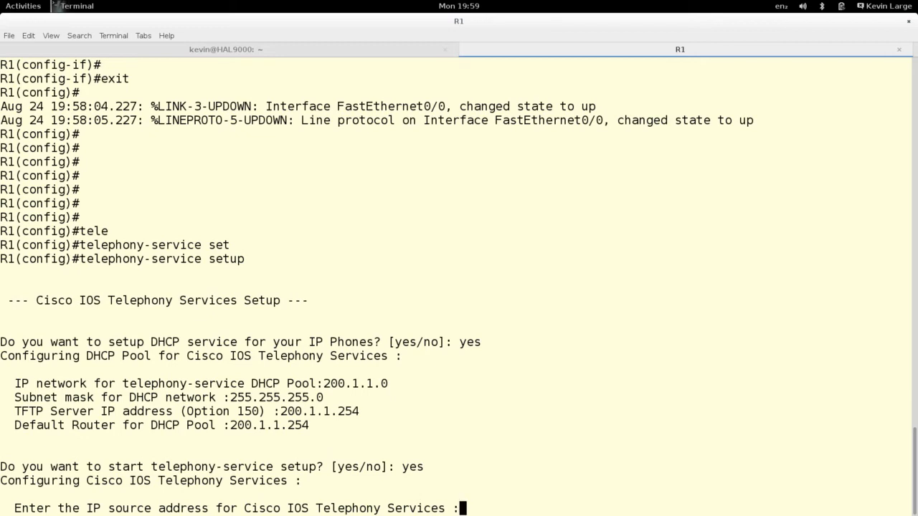
text(yes)
key(BackSpace)
key(BackSpace)
key(BackSpace)
text(200.1.1.254)
key(Return)
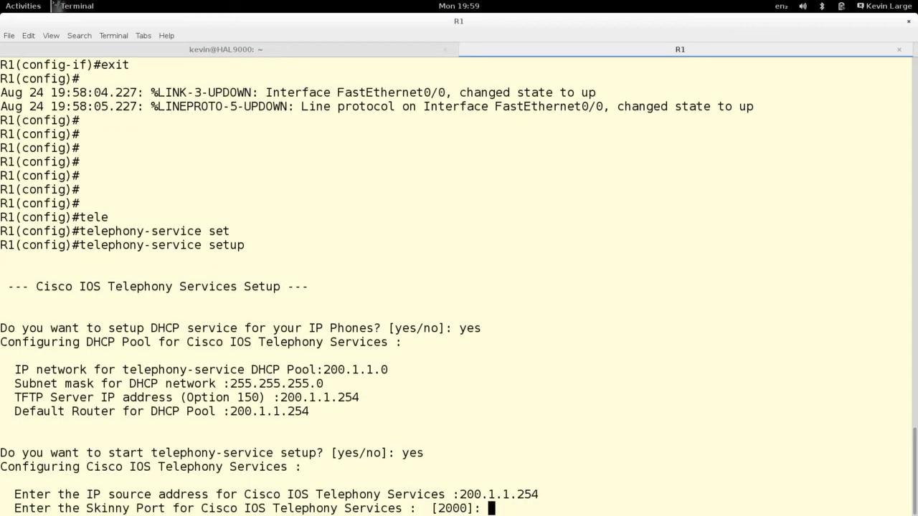
key(Return)
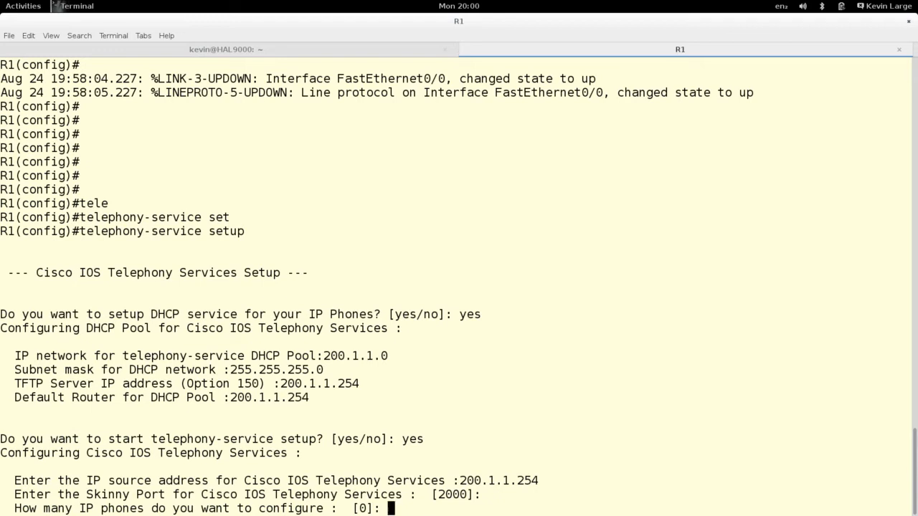
- Set up two single-line phones in English with UK tones, starting at extension 2000
text(2)
key(Return)
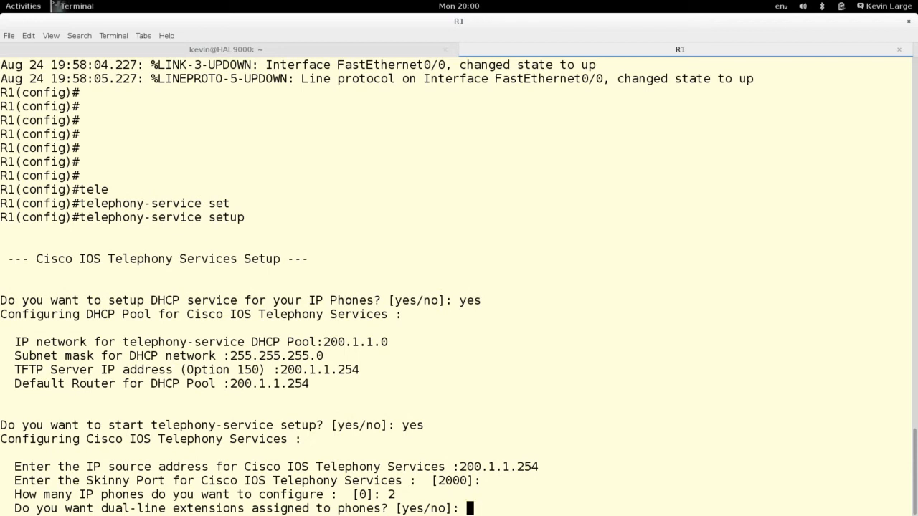
text(no)
key(Return)
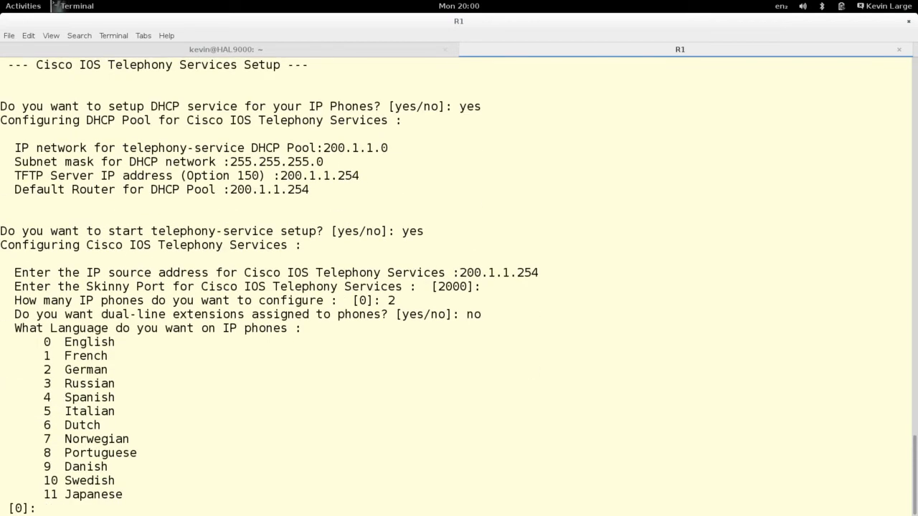
text(0)
key(Return)
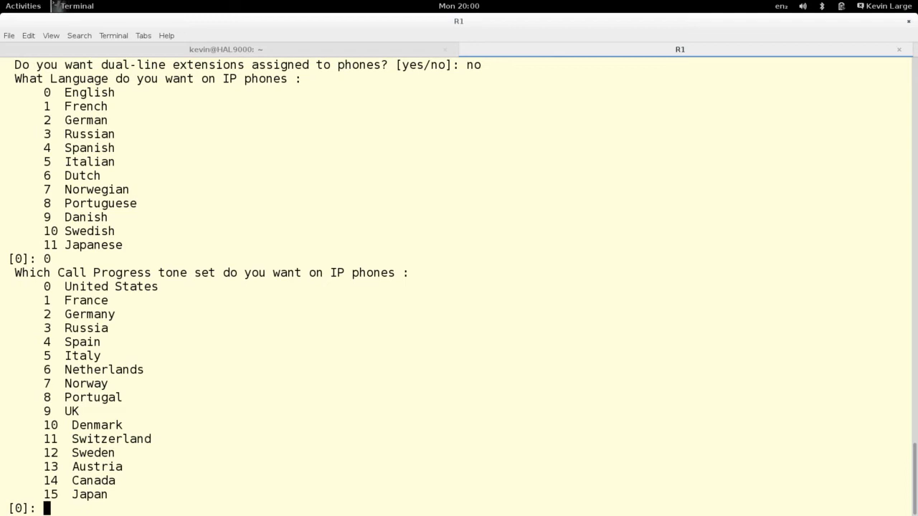
text(9)
key(Return)
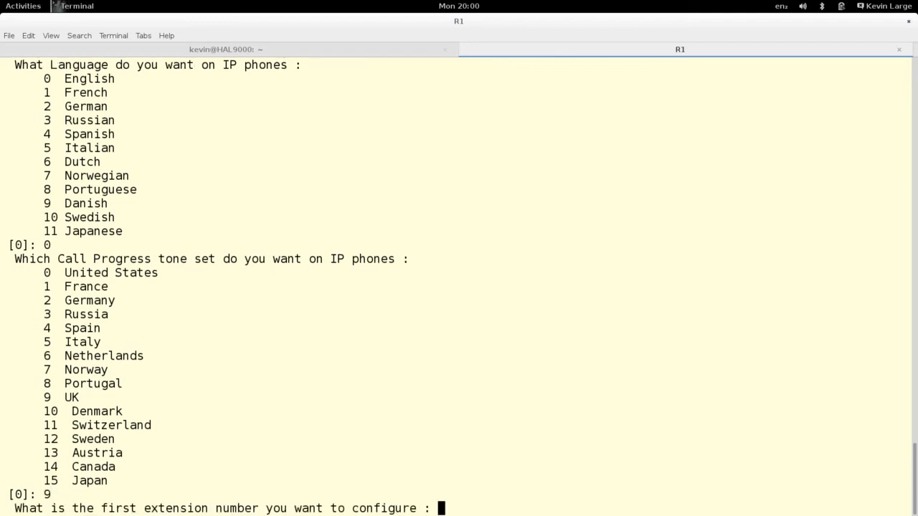
text(2000)
key(Return)
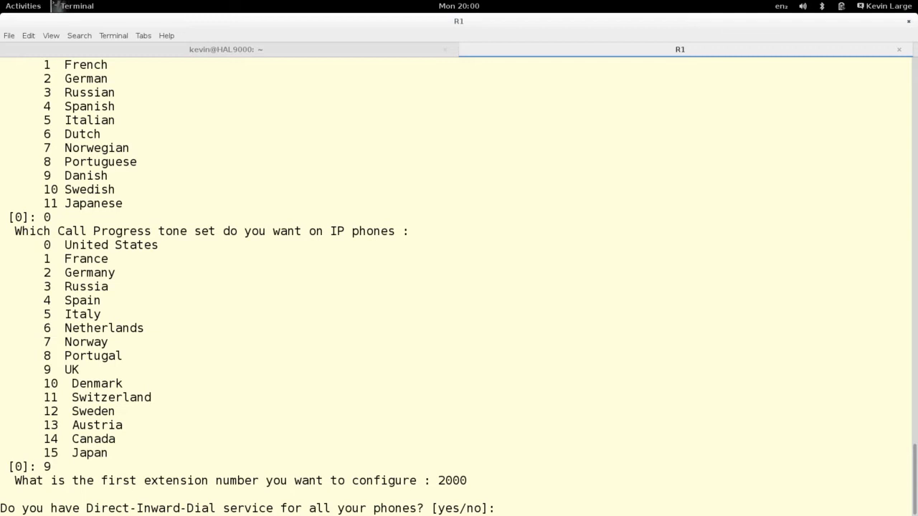
- Decline Direct-Inward-Dial and voicemail forwarding, then confirm to finish the wizard
text(no)
key(Return)
text(no)
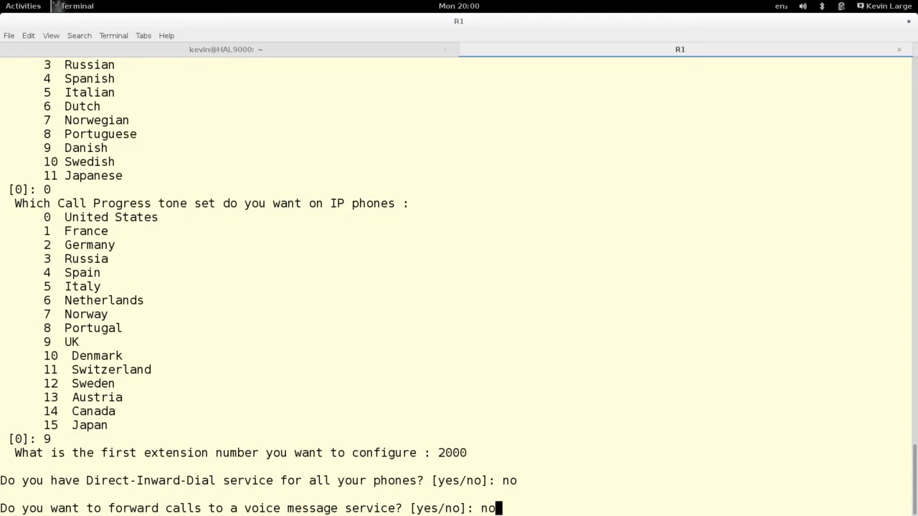
key(Return)
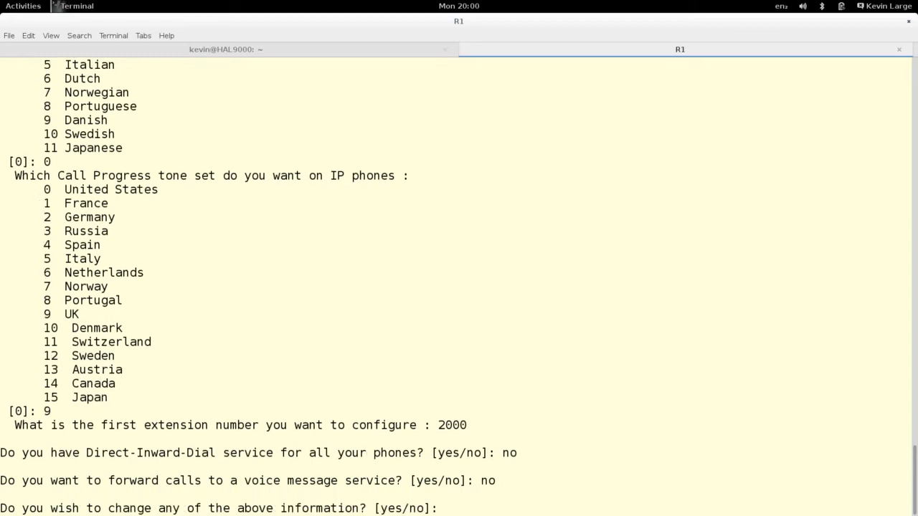
text(no)
key(Return)
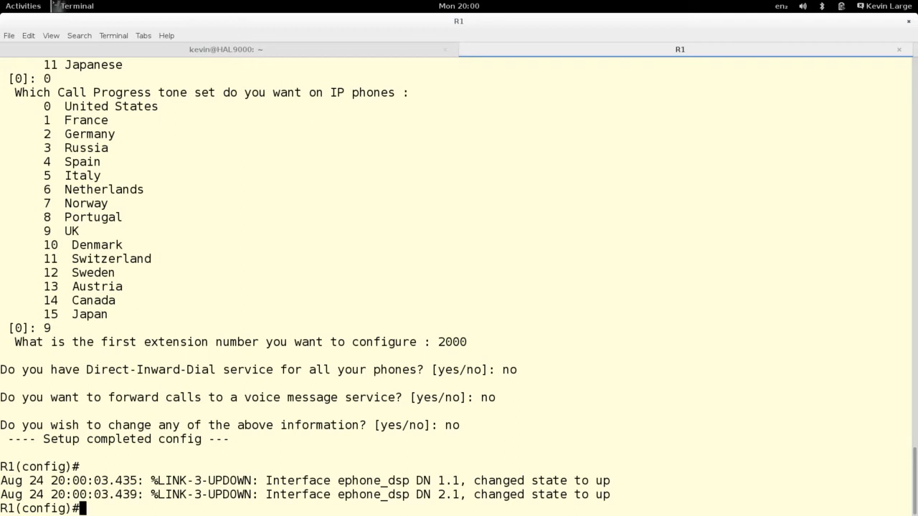
key(Return)
key(Return)
key(Return)
key(Return)
key(Return)
key(Return)
key(Return)
key(Return)
key(Return)
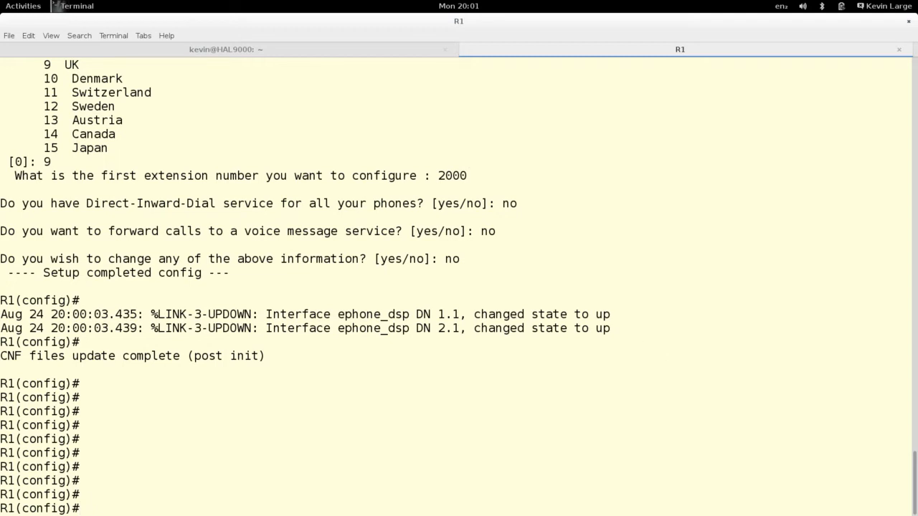
drag(917, 218, 668, 228)
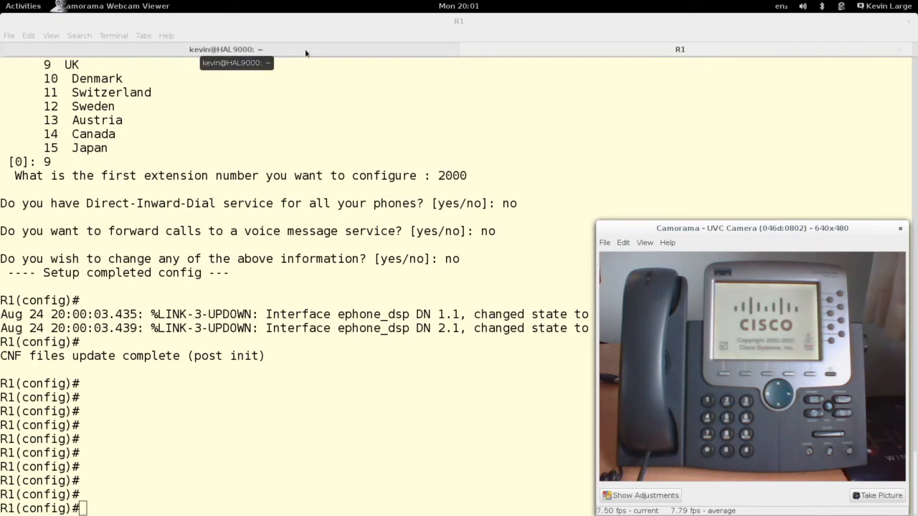
- On the host's root shell, run ifconfig and then dhclient eth1
click(535, 50)
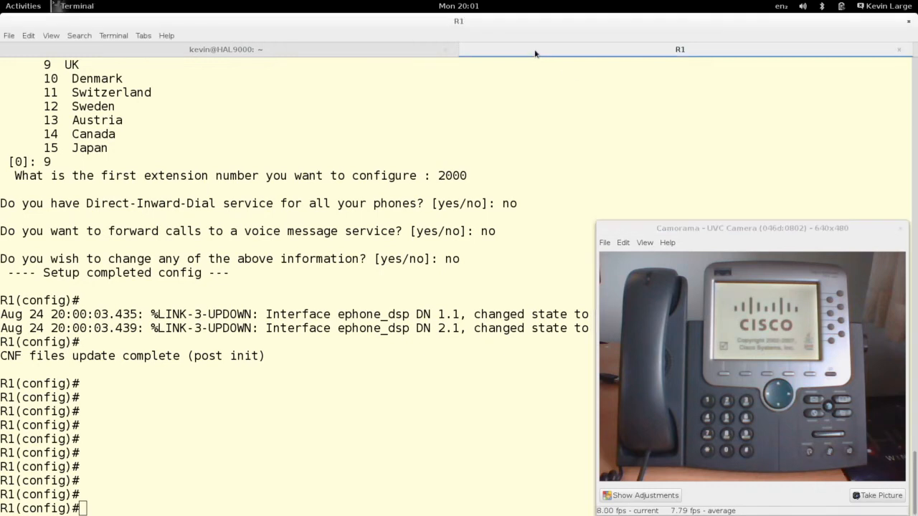
click(410, 54)
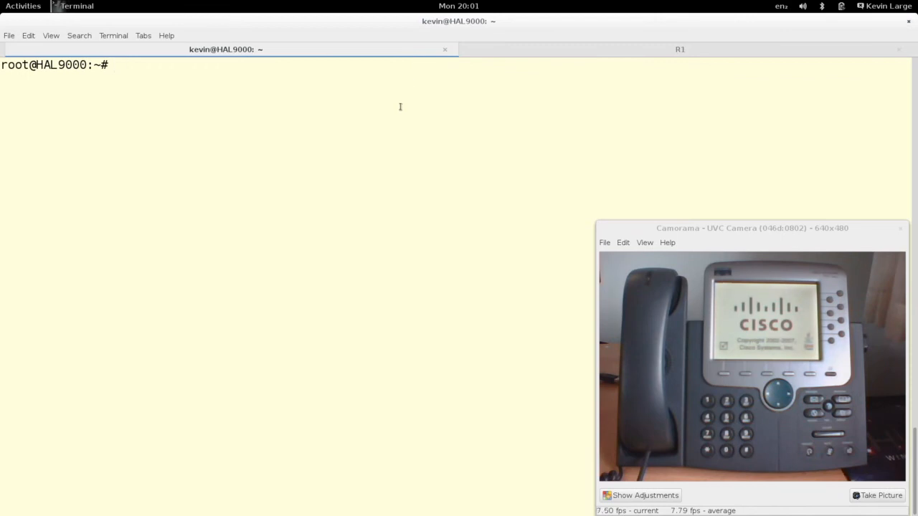
text(ifconfig)
key(Return)
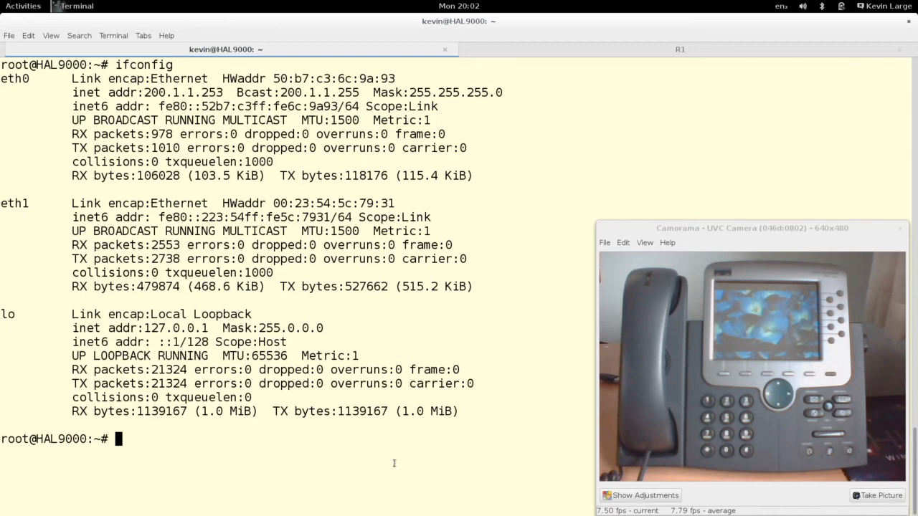
text(dhc)
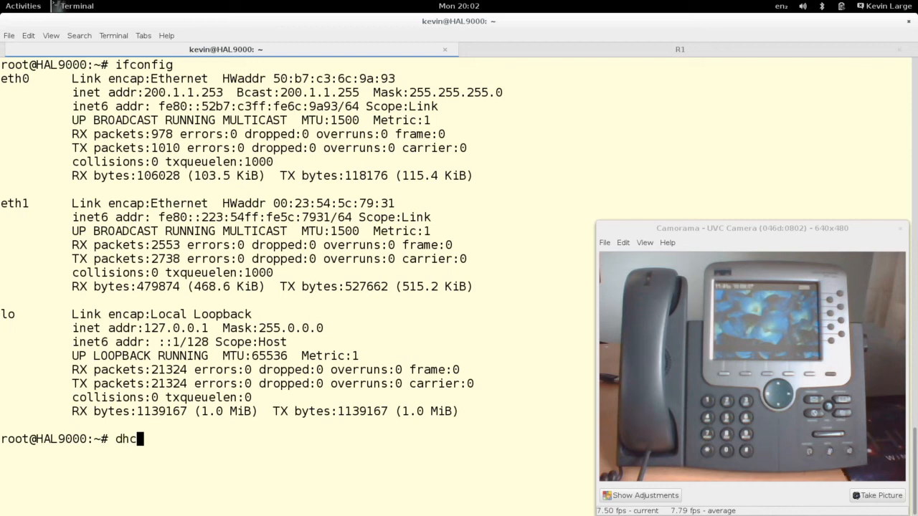
text(lient eth1)
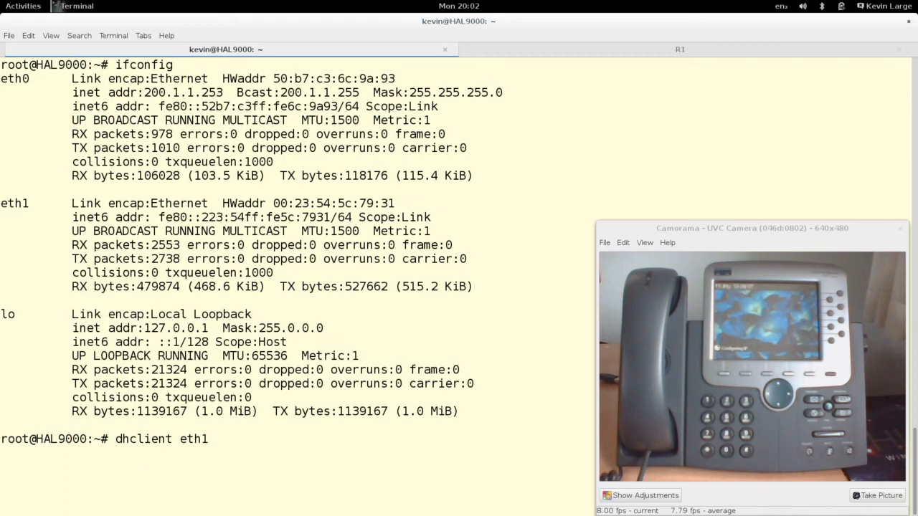
key(Return)
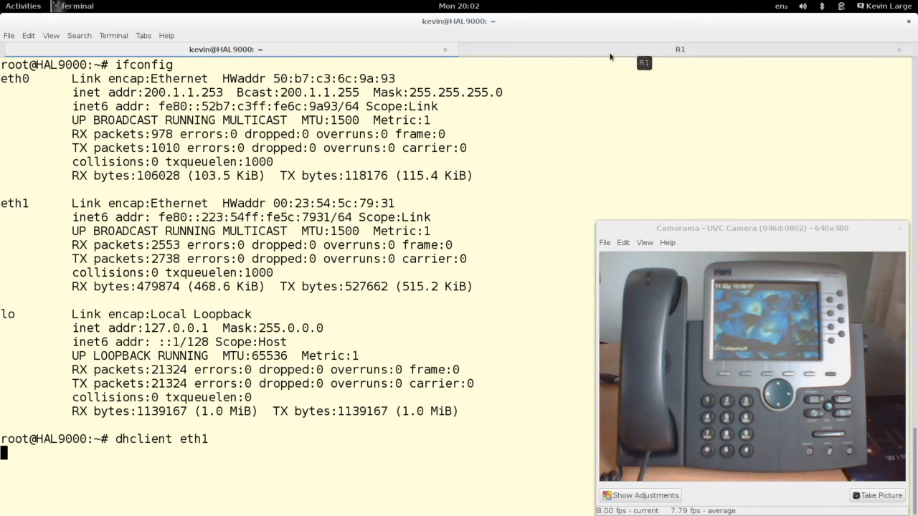
- On R1, leave config mode and run 'show ip dhcp binding'
click(610, 57)
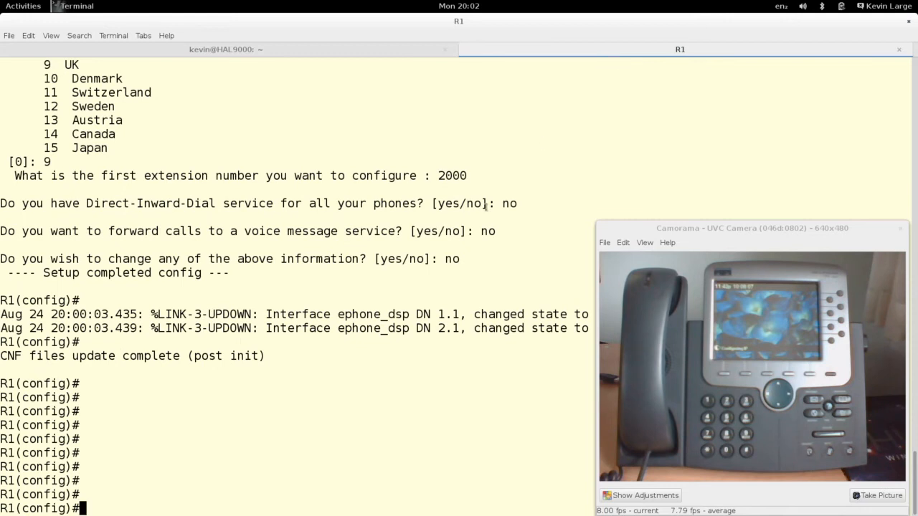
key(ctrl+z)
key(Return)
key(Return)
key(Return)
key(Return)
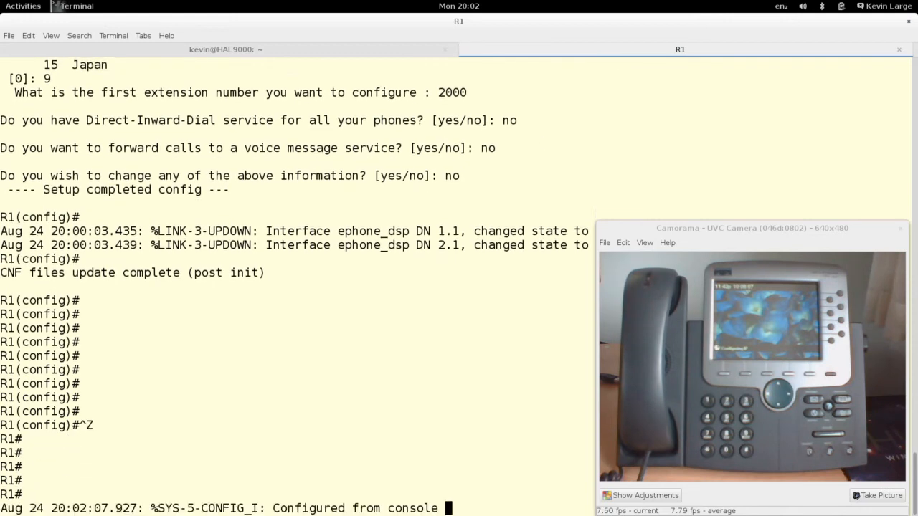
key(Return)
key(Return)
text(sh ip )
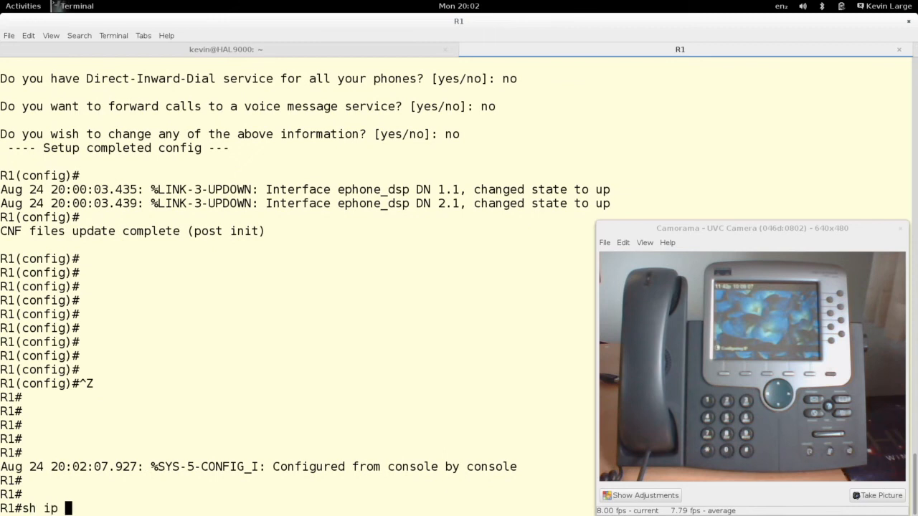
text(dhc)
key(Tab)
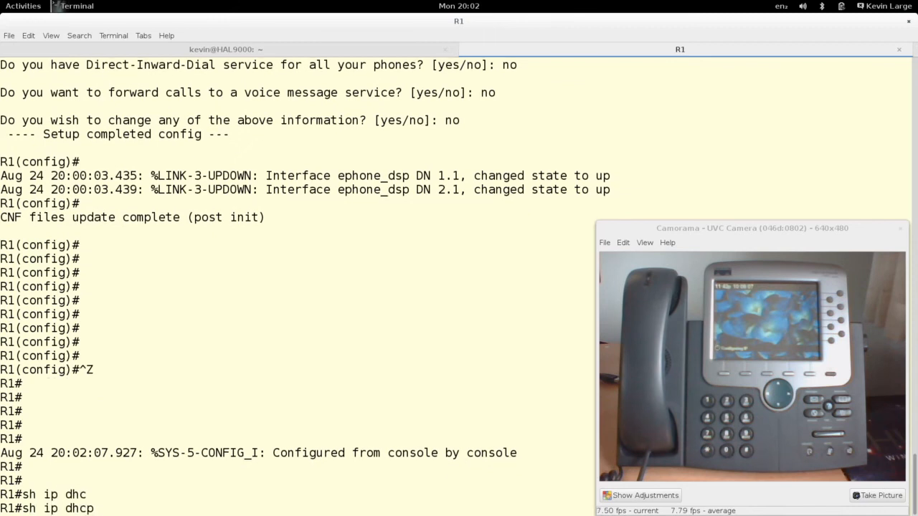
text(bin)
key(Tab)
key(Return)
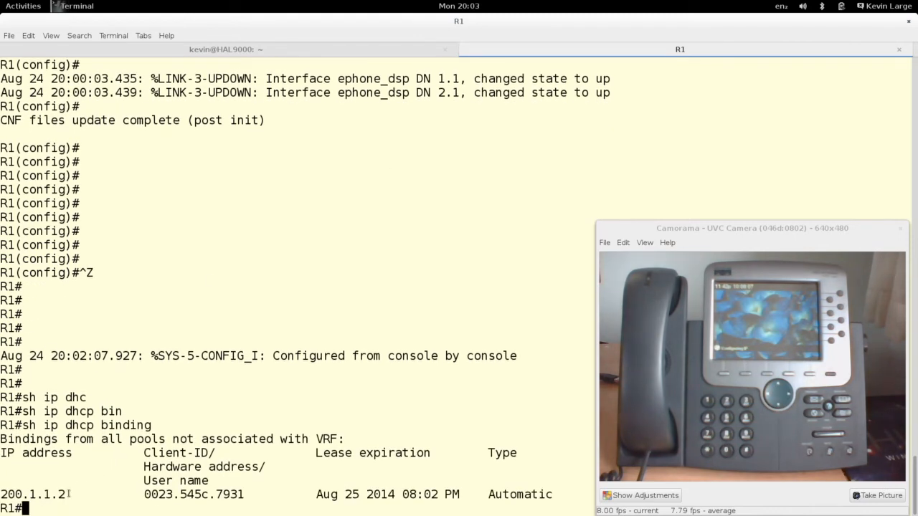
- Highlight the PC's lease 200.1.1.2, then go back to the local shell tab
drag(66, 494, 2, 494)
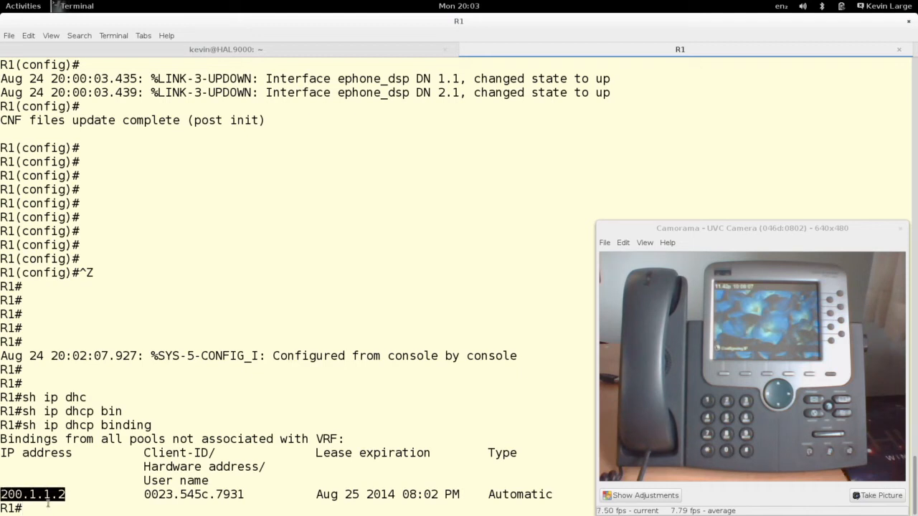
click(76, 490)
click(287, 49)
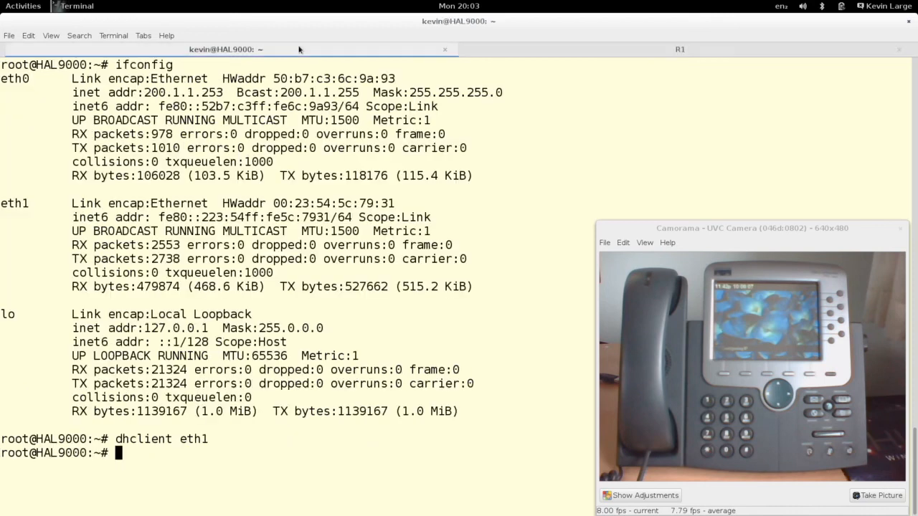
- Run 'ifconfig eth1' to confirm the address 200.1.1.2, then return to the R1 console
text(ifconfig eth1)
key(Return)
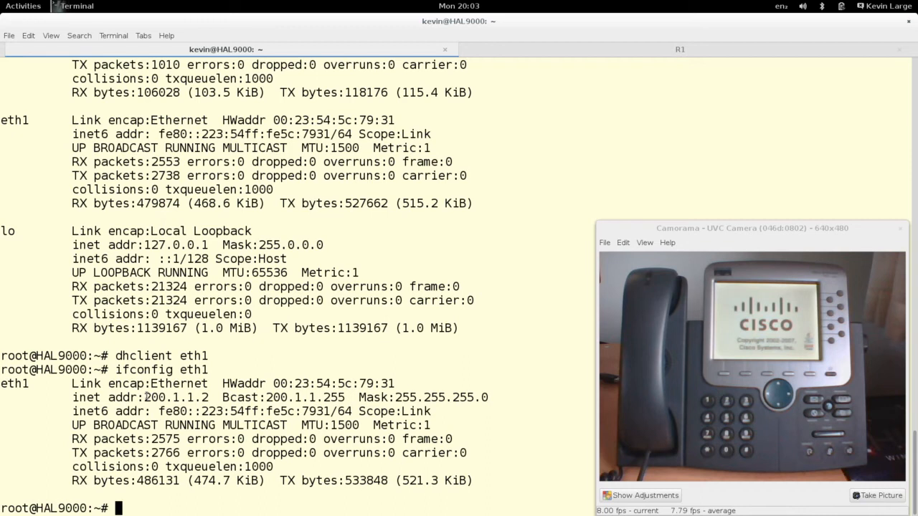
drag(145, 397, 208, 397)
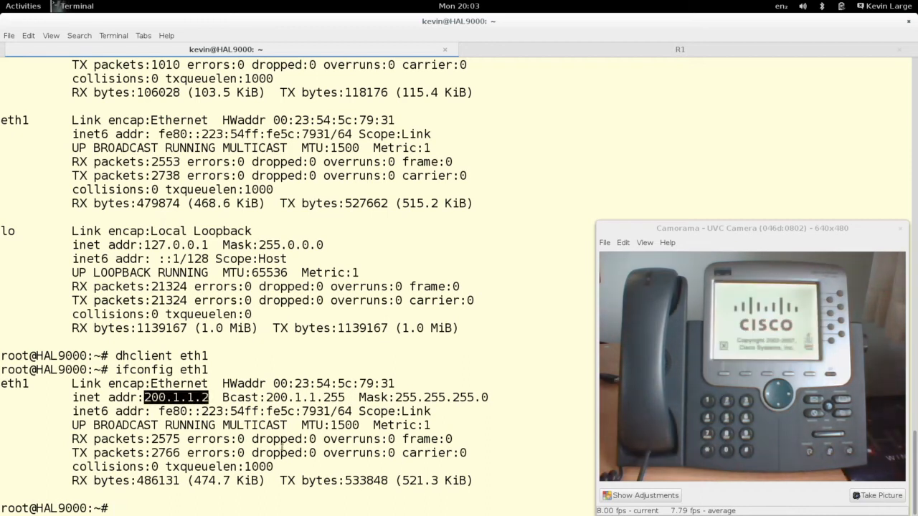
click(581, 49)
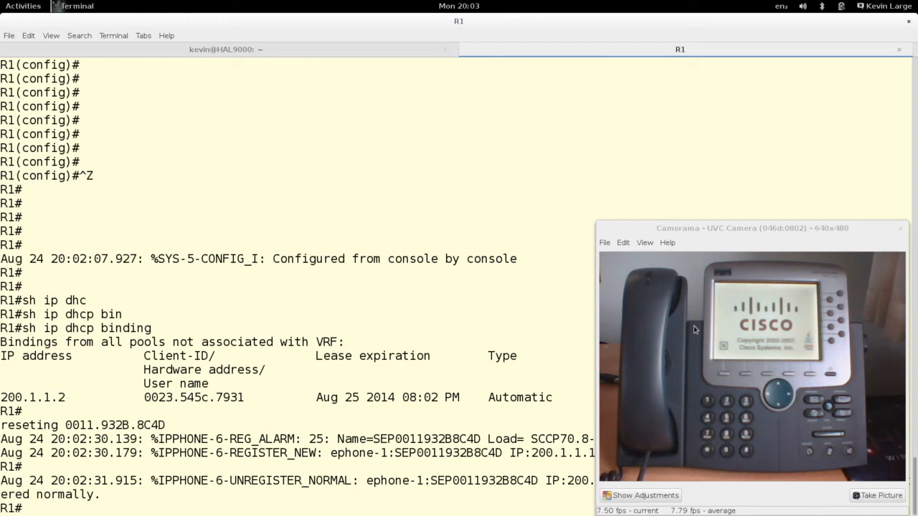
- Highlight the IP phone's address 200.1.1.1 in the router's log output
click(614, 243)
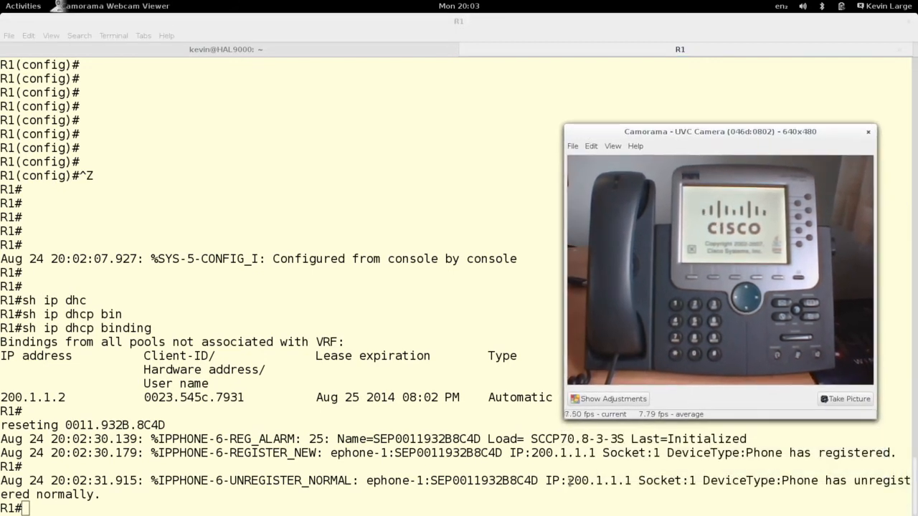
drag(571, 481, 633, 480)
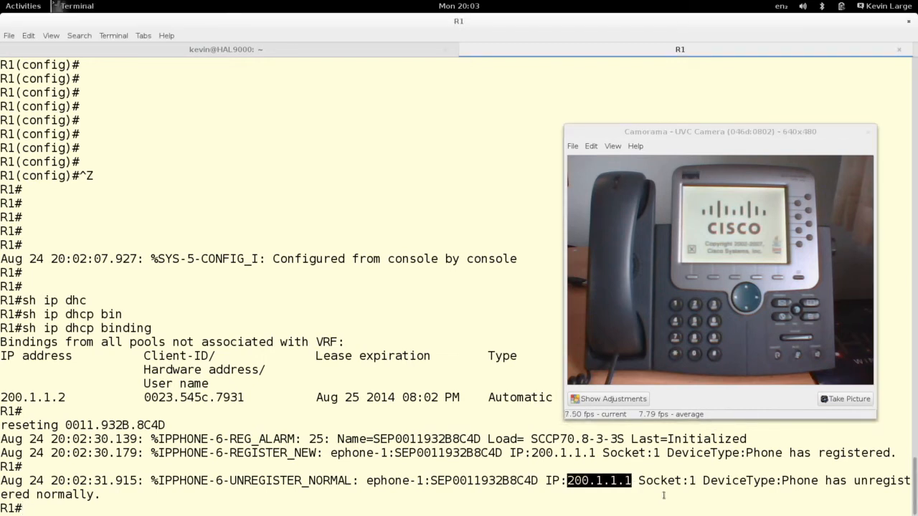
click(427, 474)
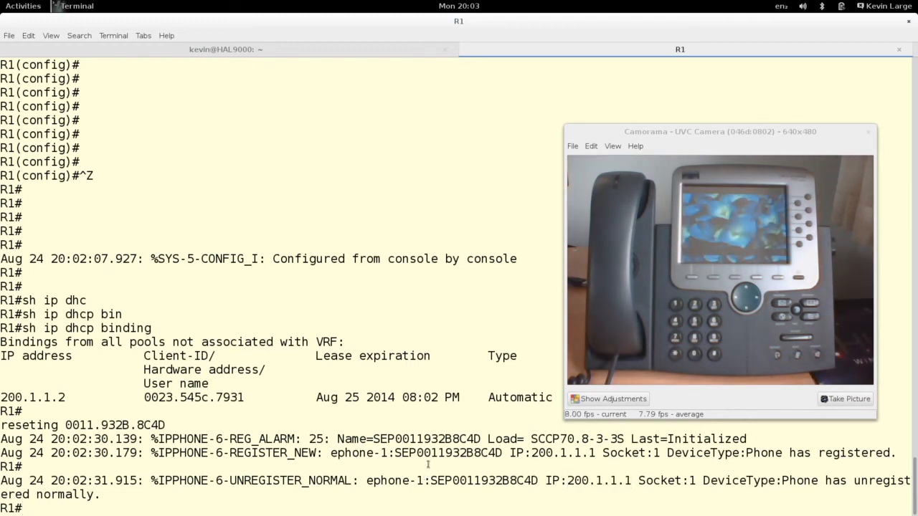
- Rerun 'show ip dhcp binding' to list leases 200.1.1.1 and 200.1.1.2
key(Up)
key(Return)
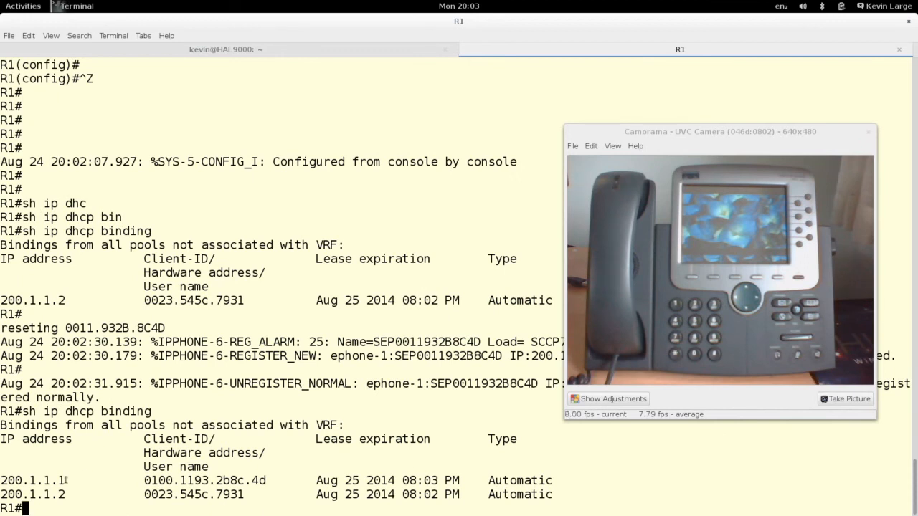
drag(65, 480, 2, 480)
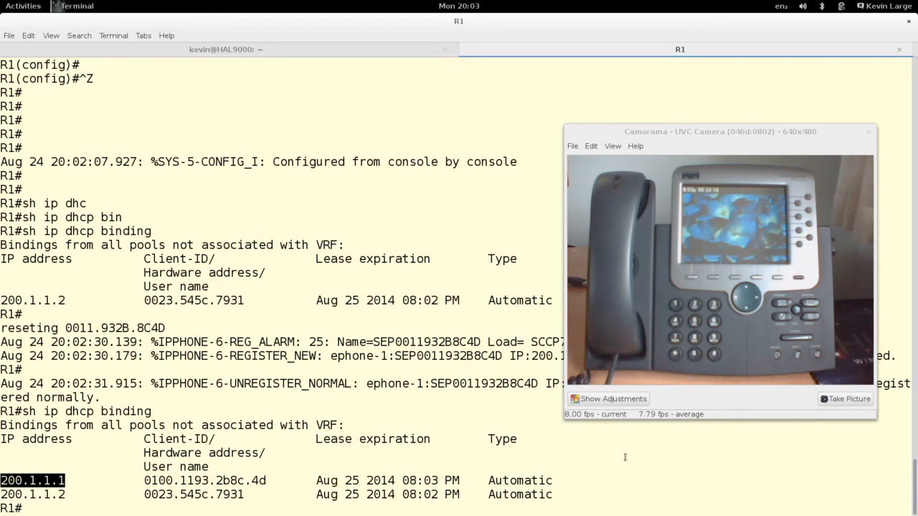
click(582, 447)
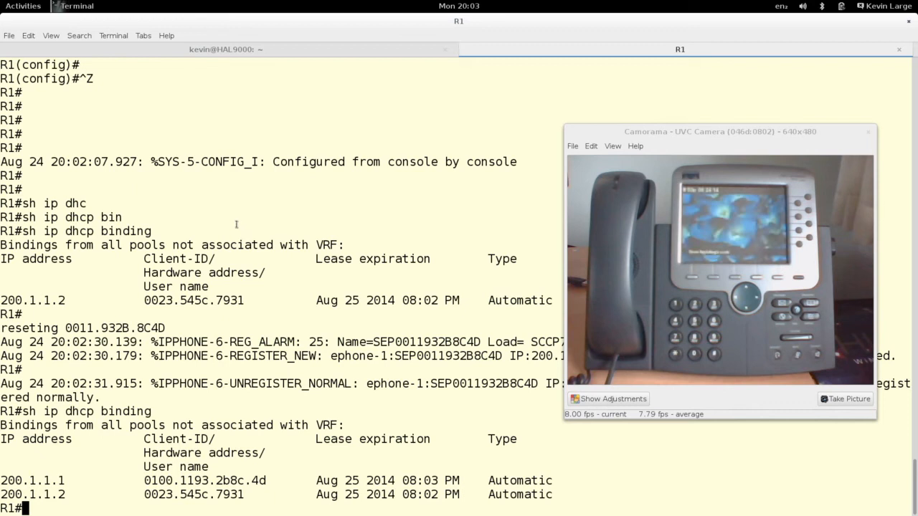
key(super)
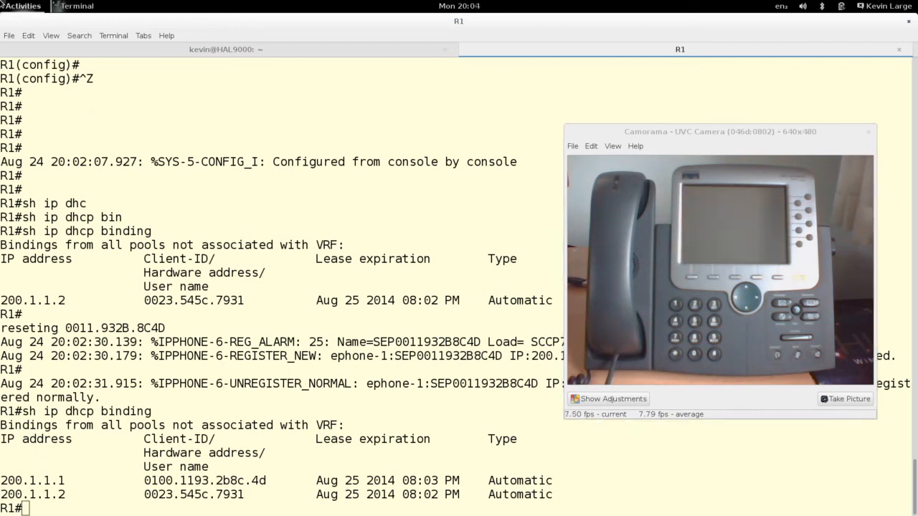
- Verify on WinXP_1 that the connection got 200.1.1.3 with gateway 200.1.1.254, then close it
click(459, 203)
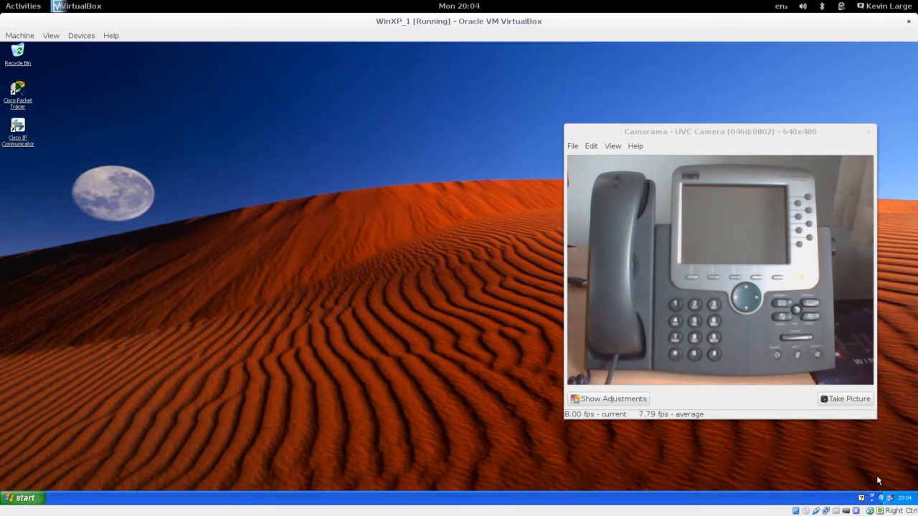
mouse_move(893, 500)
double_click(890, 500)
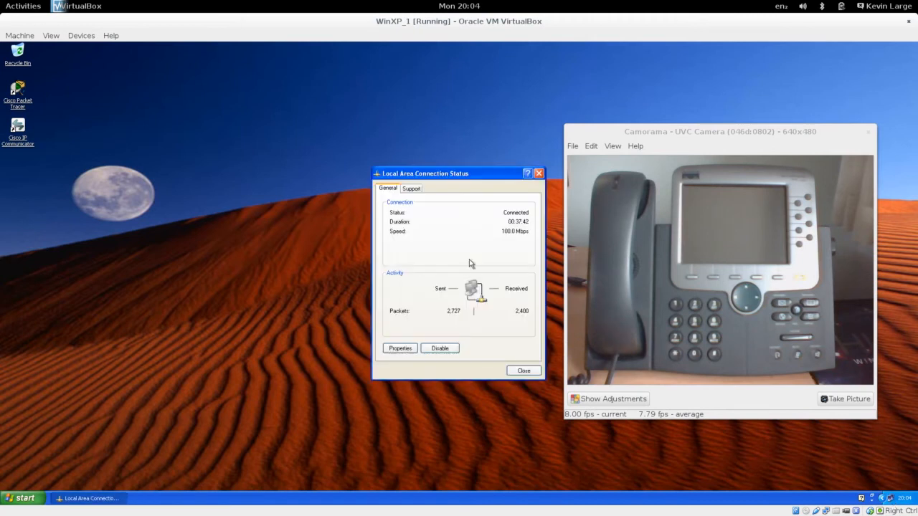
click(420, 192)
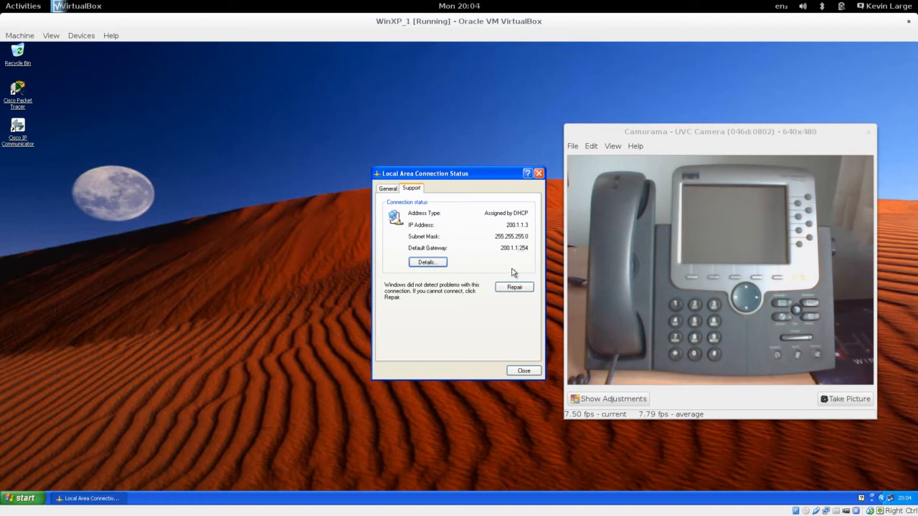
click(522, 371)
click(23, 498)
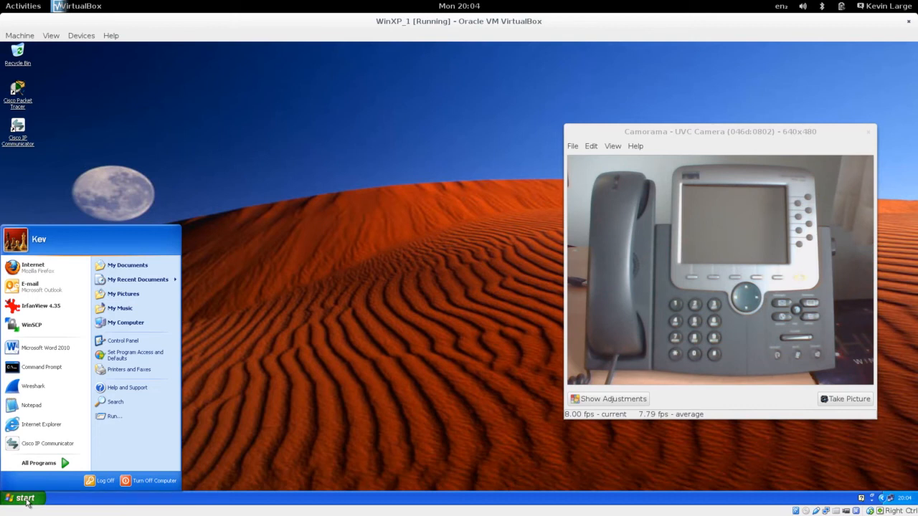
- Start Cisco IP Communicator and wait until it registers as extension 2001
click(249, 277)
click(17, 127)
drag(673, 133, 105, 200)
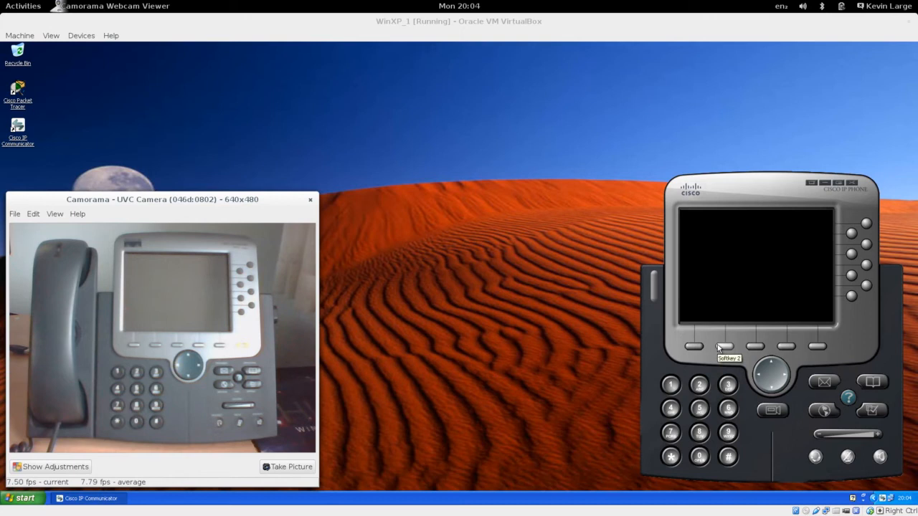
drag(775, 187, 784, 189)
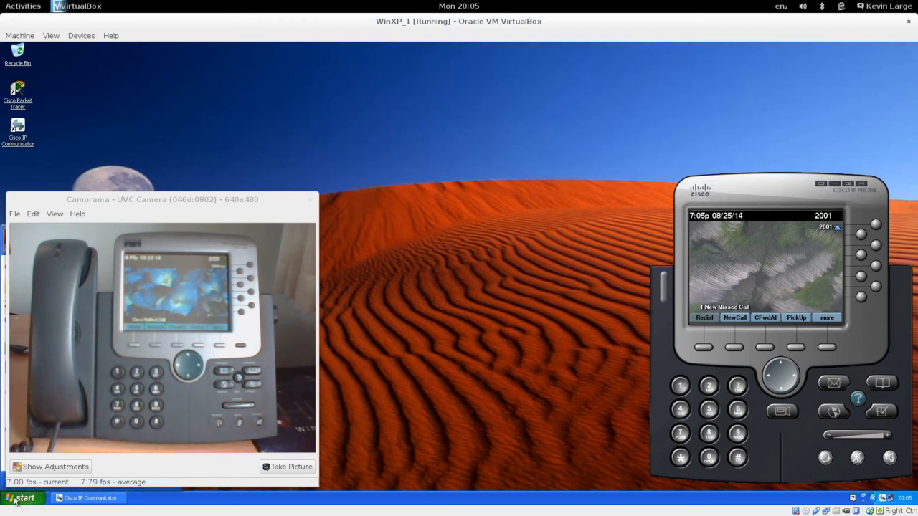
drag(30, 200, 241, 197)
- Open Wireshark and capture packets on the Local Area Connection interface
click(31, 388)
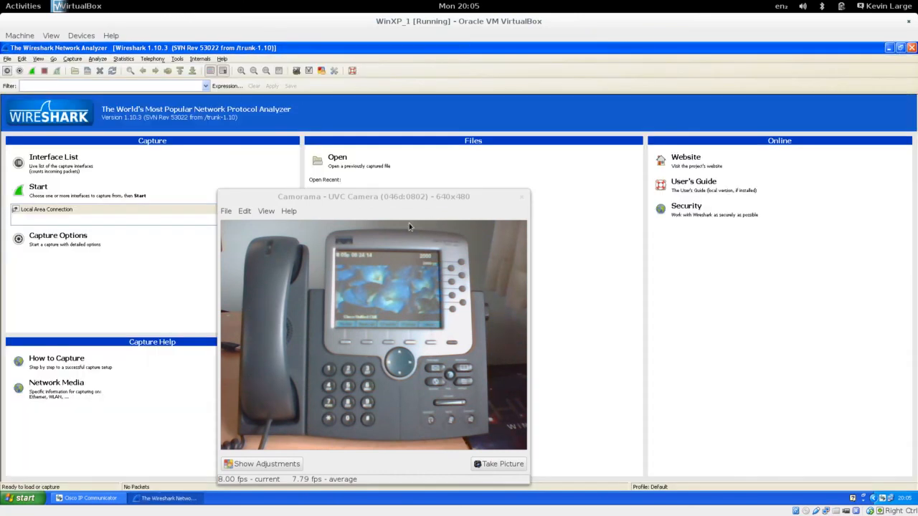
drag(358, 205, 696, 210)
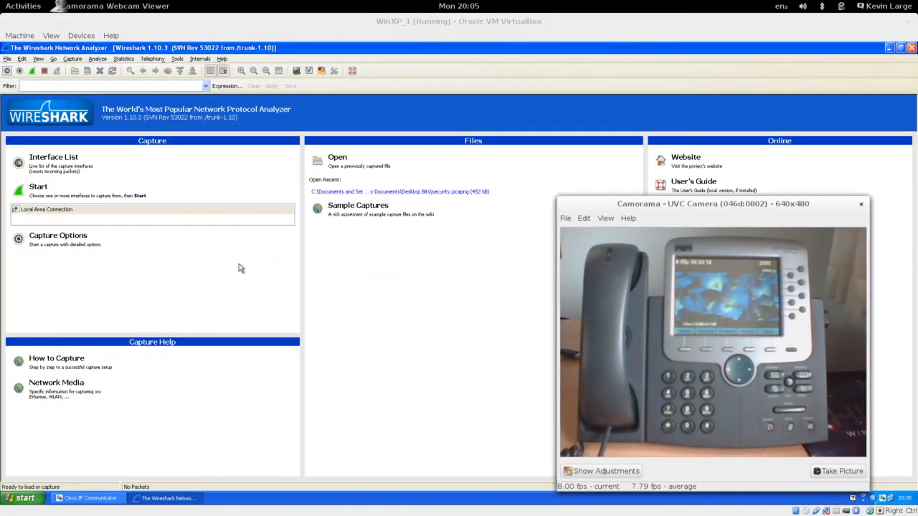
click(99, 211)
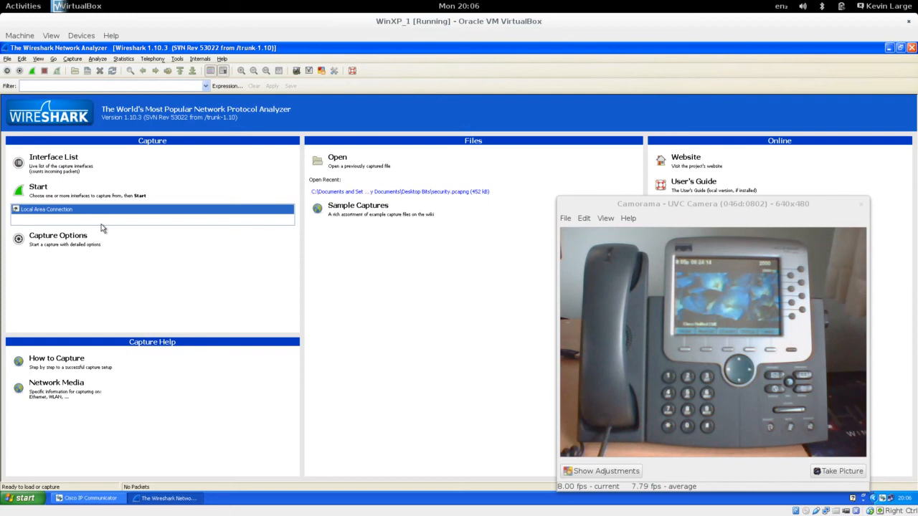
click(32, 72)
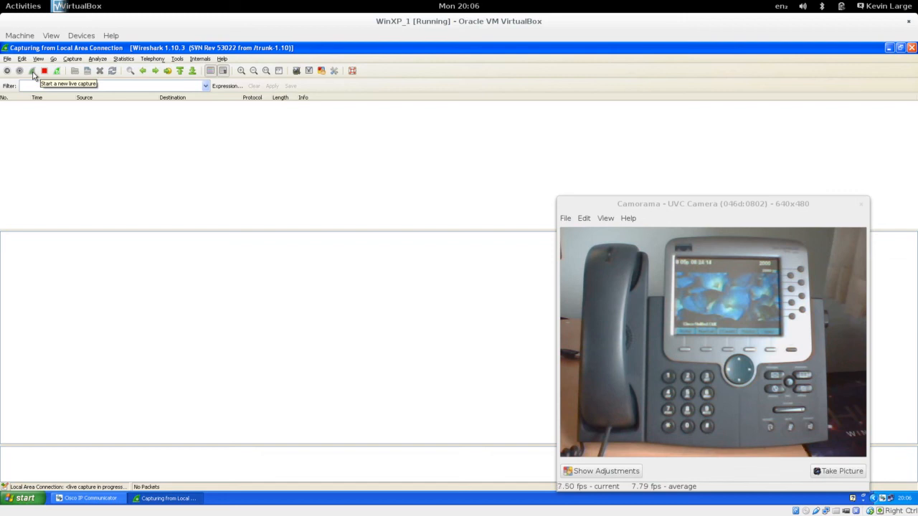
- Bring the softphone forward and set it to stay on top of other windows
drag(584, 204, 175, 196)
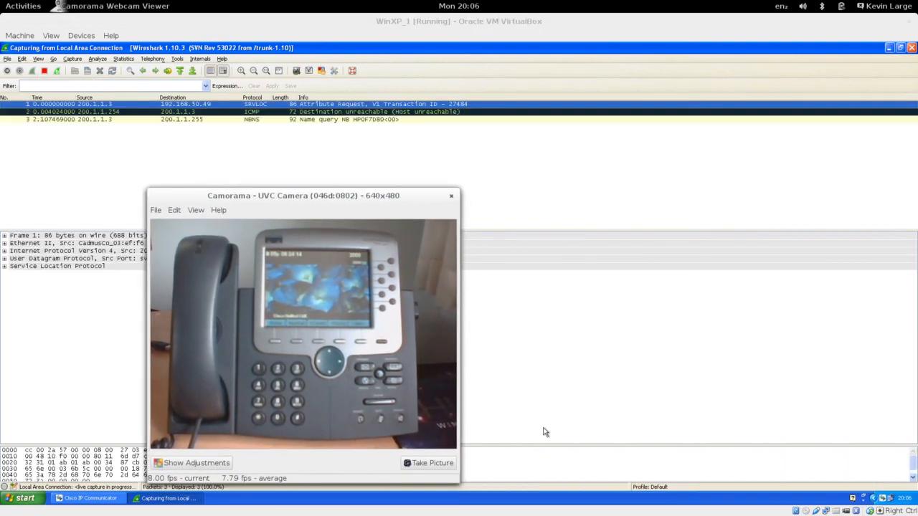
click(95, 503)
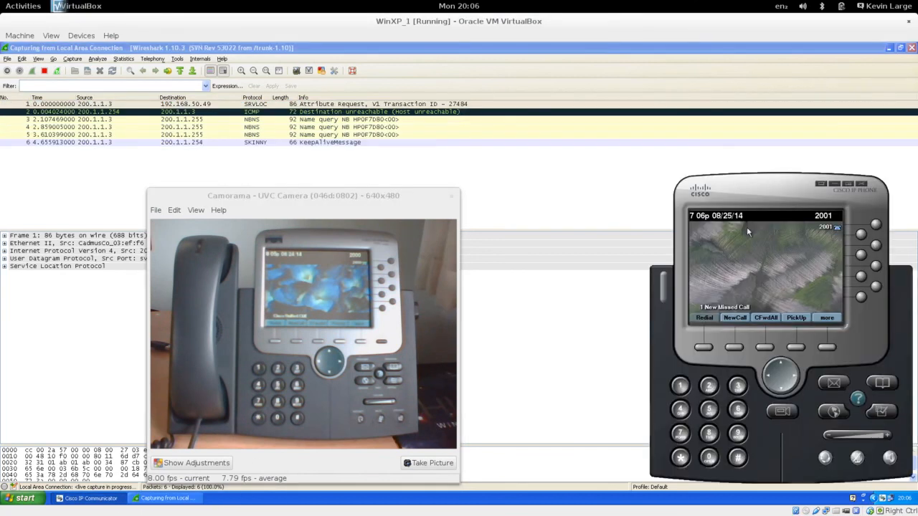
right_click(772, 177)
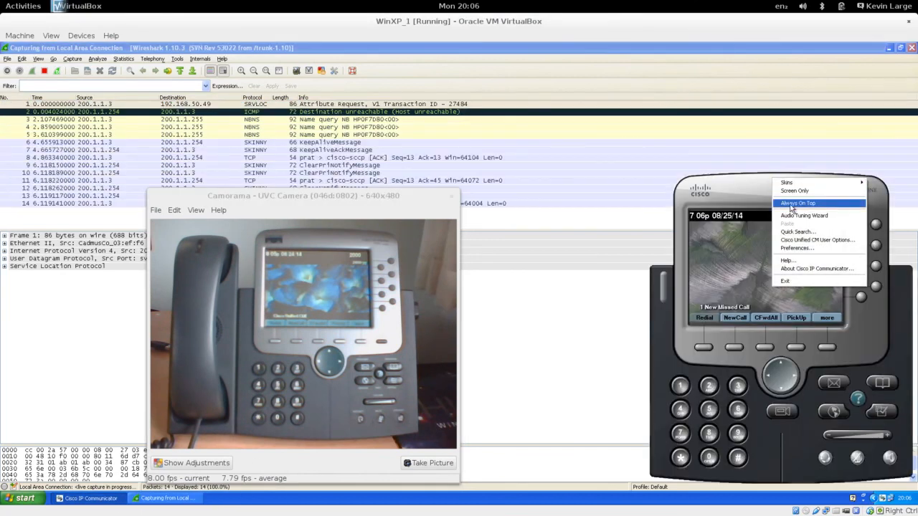
click(793, 204)
click(349, 307)
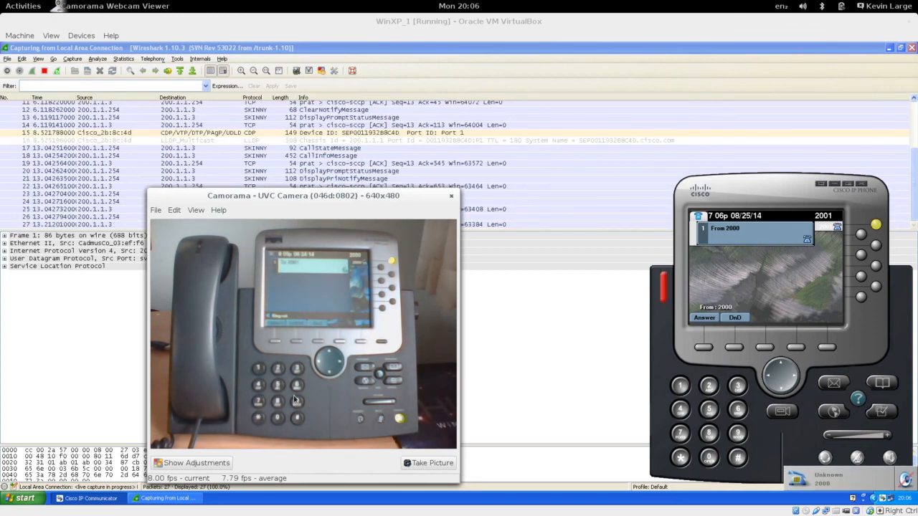
- Answer the incoming call from 2000, mute the audio, and stop the capture
click(708, 318)
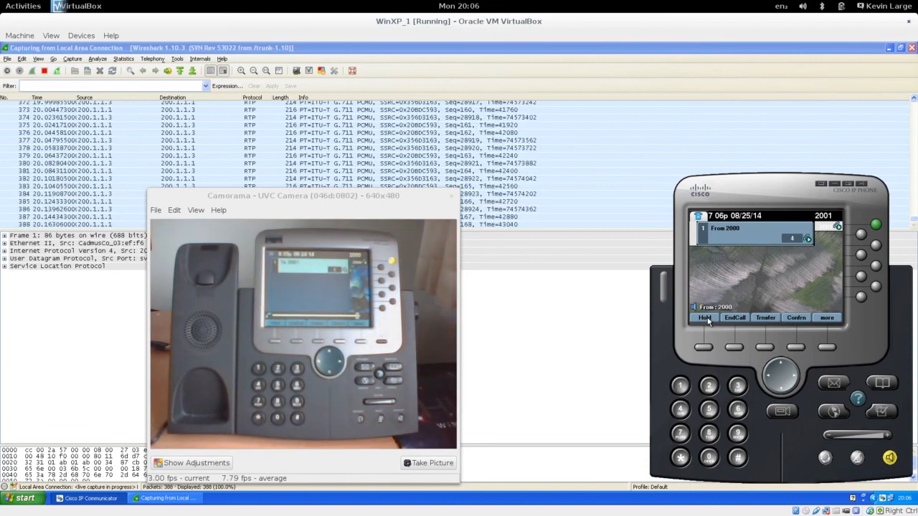
key(XF86AudioMute)
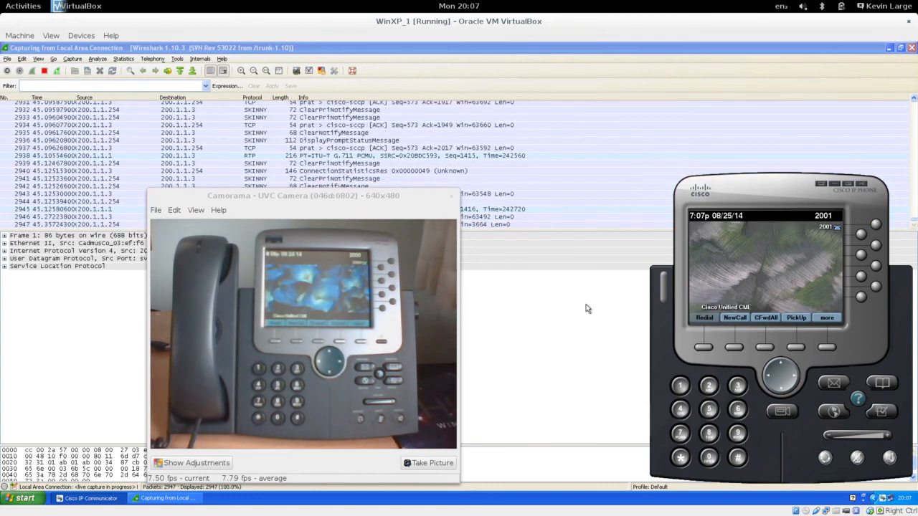
click(42, 72)
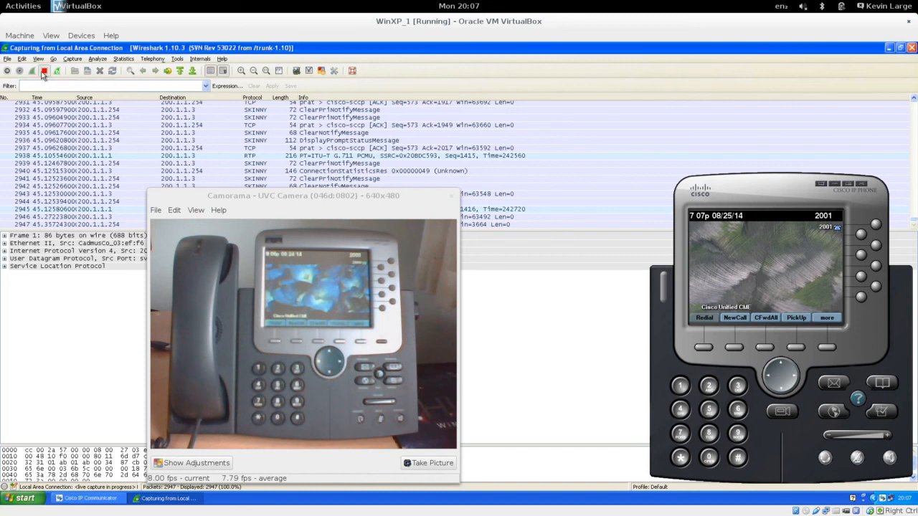
- Turn off always-on-top for the camera view and softphone, bringing the Wireshark capture forward
right_click(388, 204)
click(422, 262)
click(564, 348)
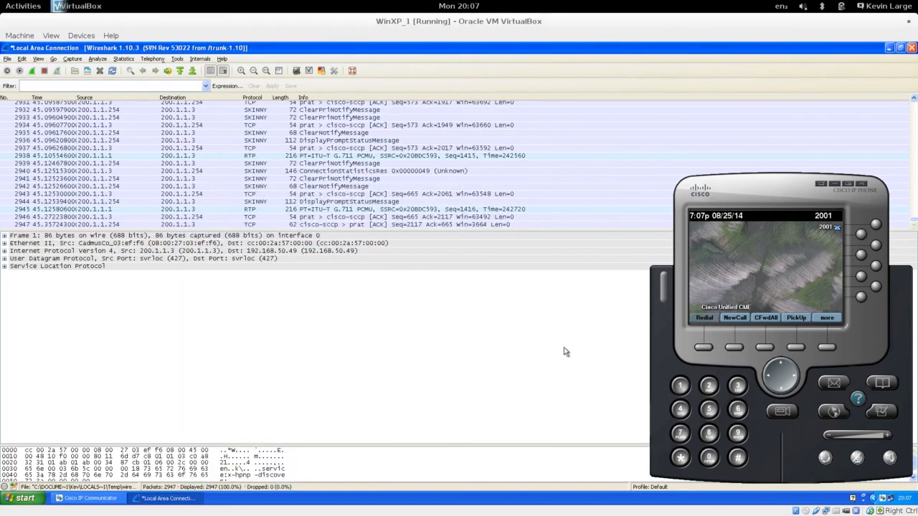
right_click(750, 189)
click(767, 215)
click(595, 338)
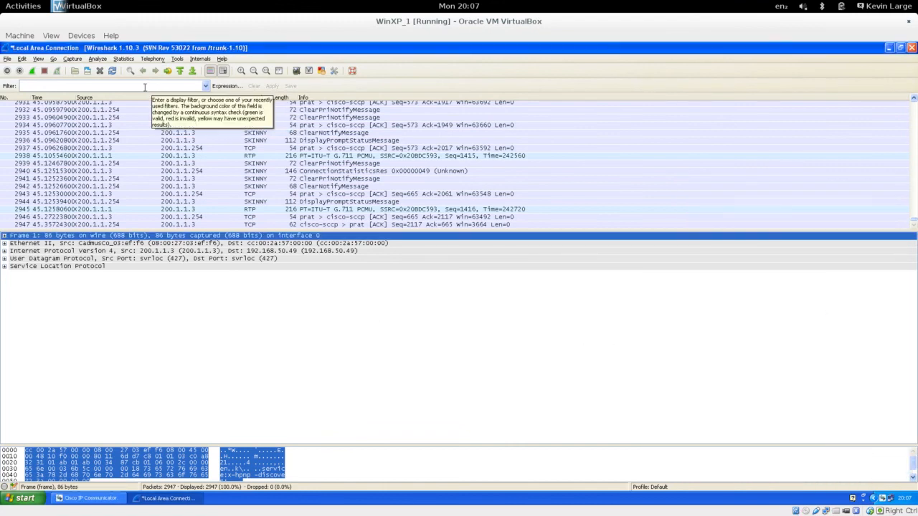
- Apply the rtp display filter, select a phone RTP packet, and open the Telephony menu
click(152, 84)
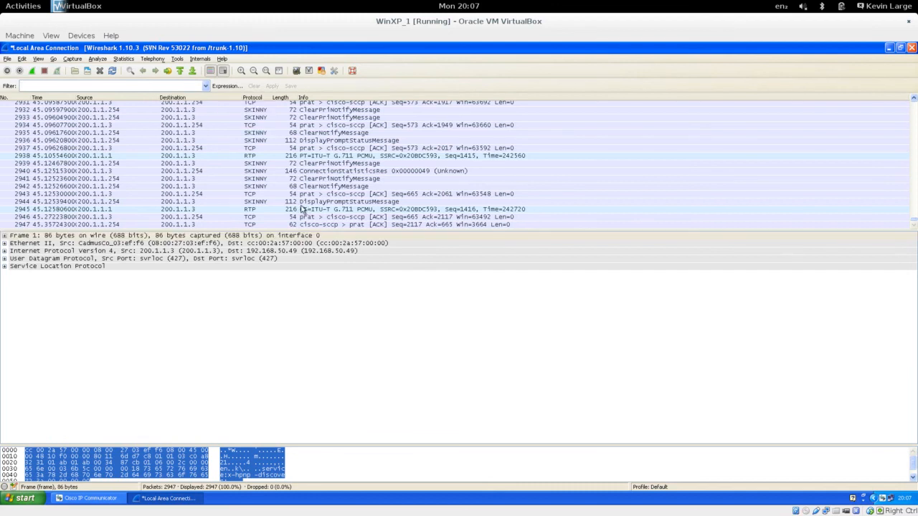
click(267, 159)
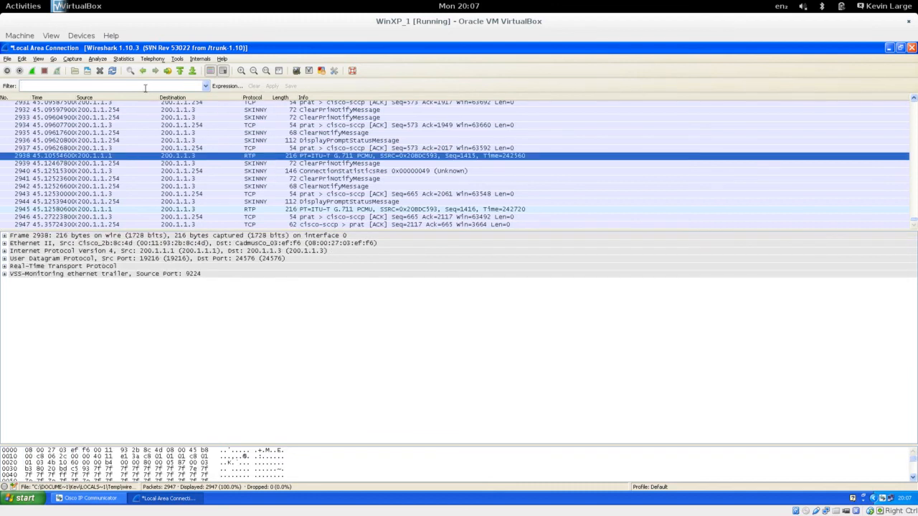
click(146, 87)
text(rtp)
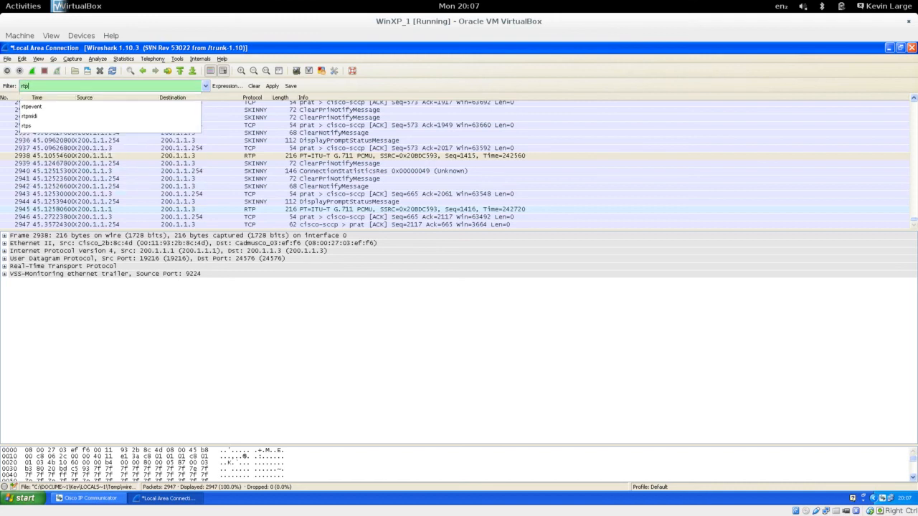
key(Return)
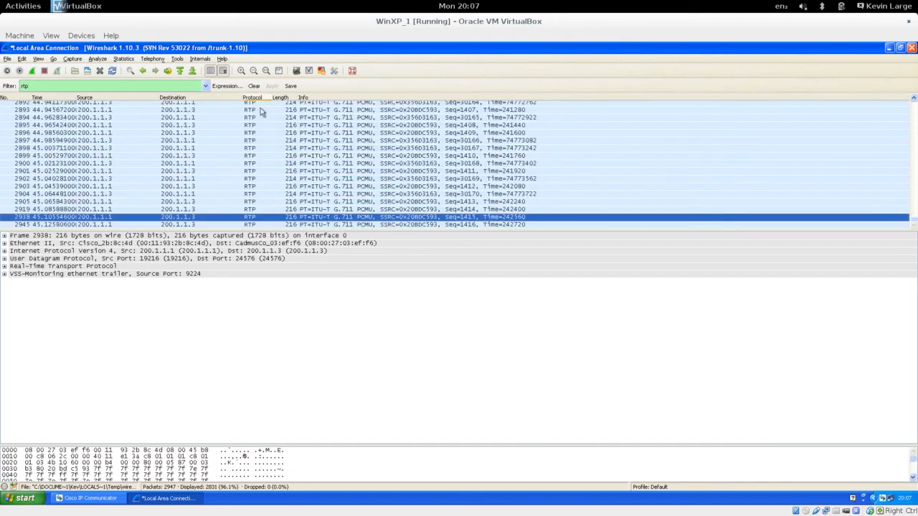
click(250, 142)
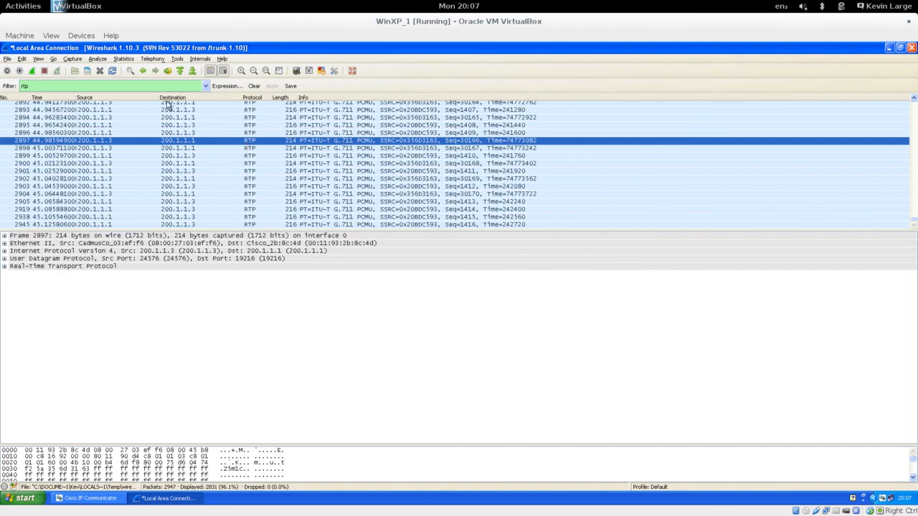
click(153, 59)
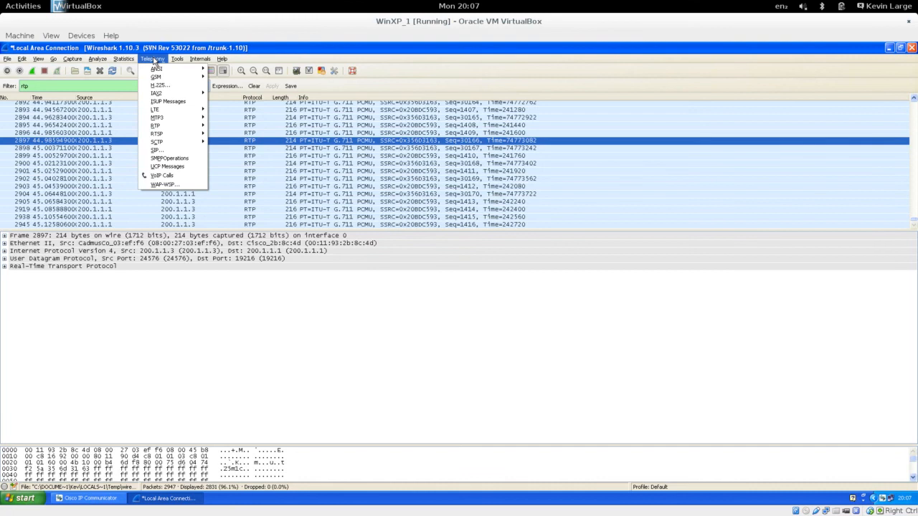
- Run RTP Stream Analysis on the selected stream, checking reversed and forward statistics
mouse_move(185, 127)
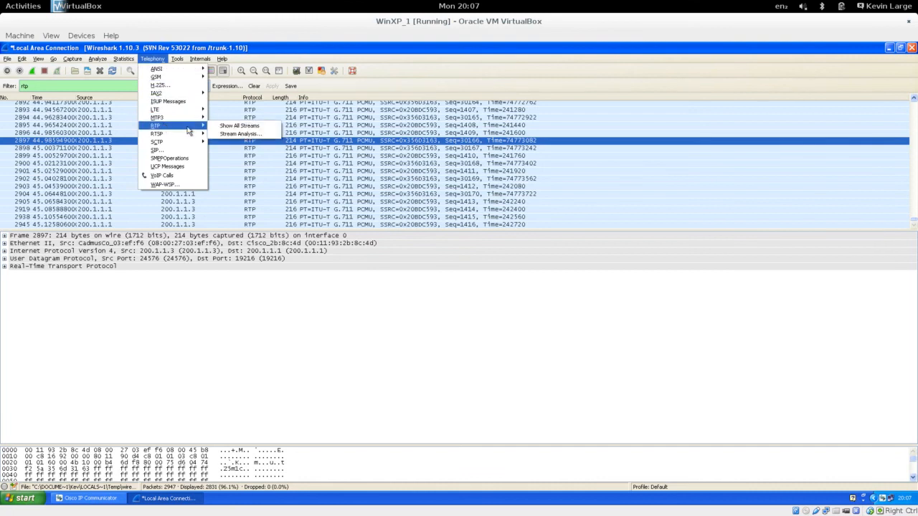
click(237, 134)
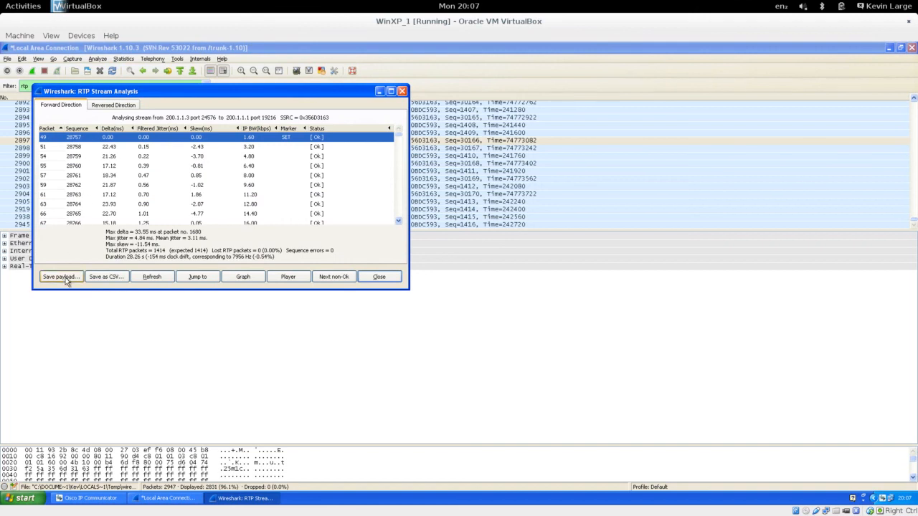
click(115, 105)
click(65, 105)
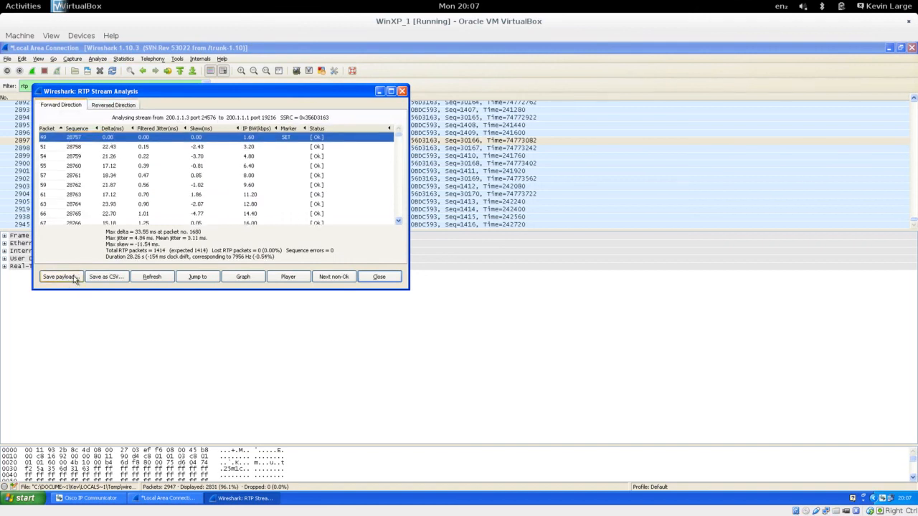
- Save the stream's audio payload as test101 in .au format on the Desktop
click(60, 277)
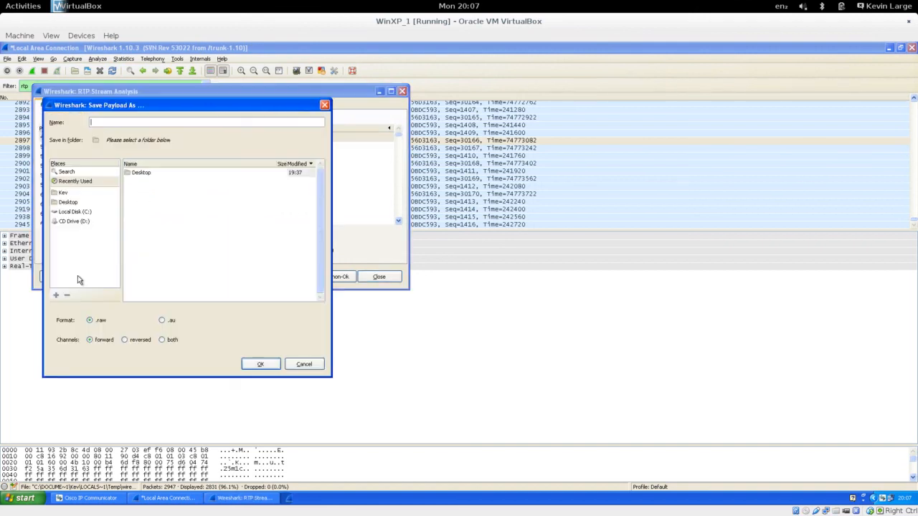
click(163, 322)
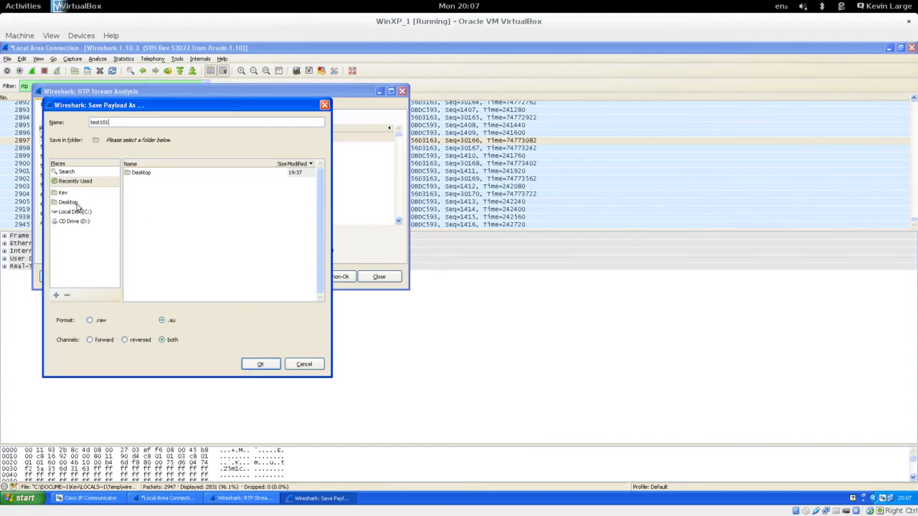
click(72, 204)
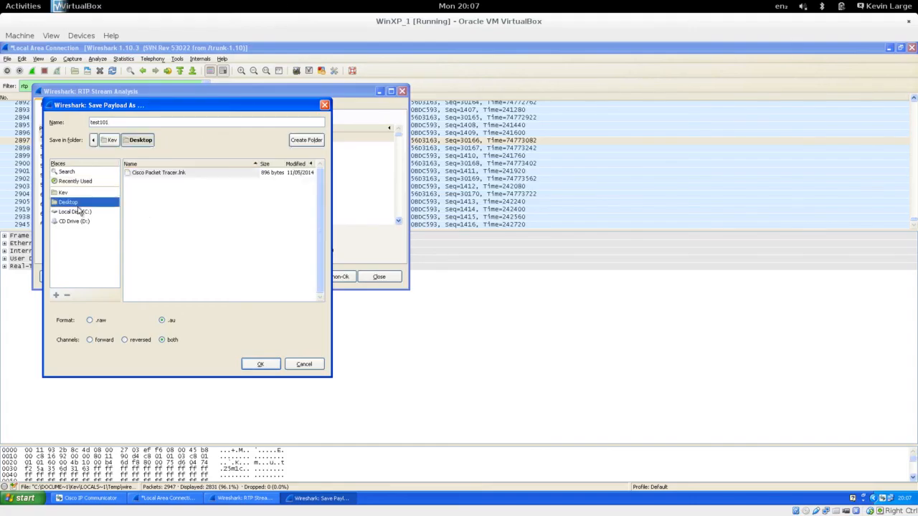
click(261, 364)
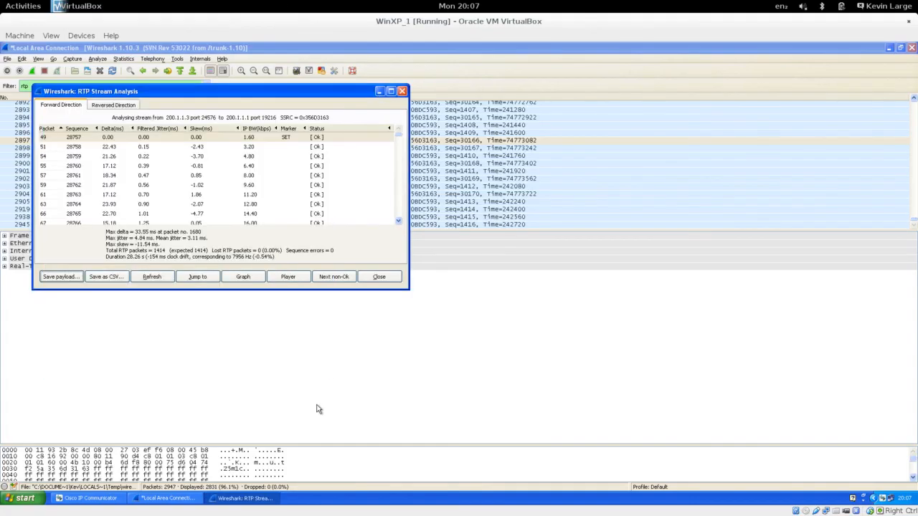
click(392, 279)
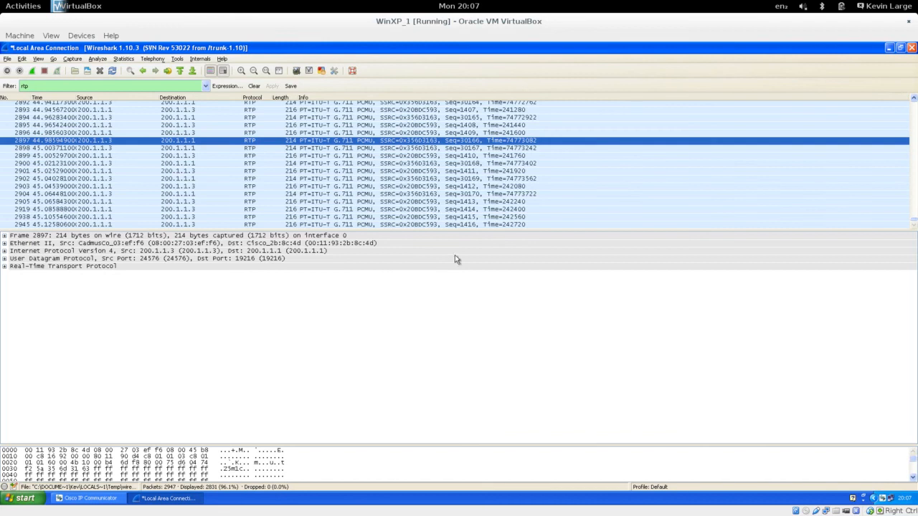
- Quit Wireshark without saving the captured packets
click(912, 47)
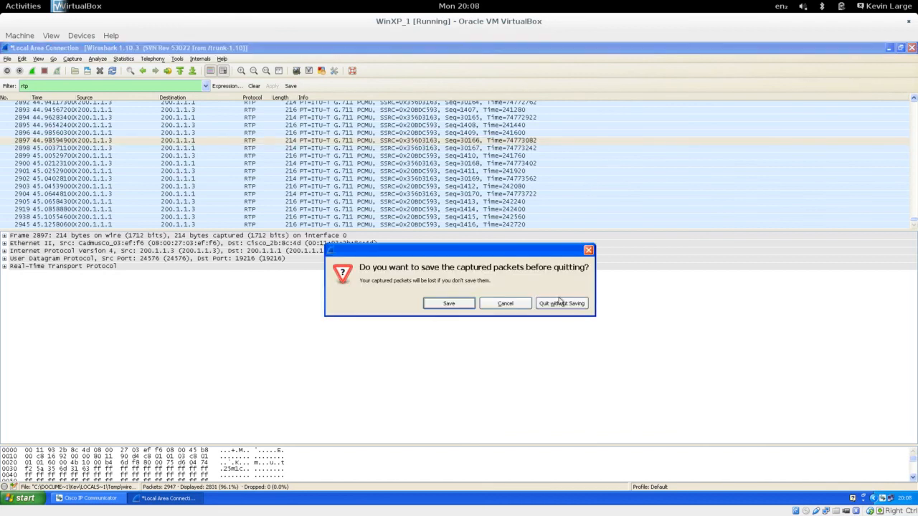
click(463, 306)
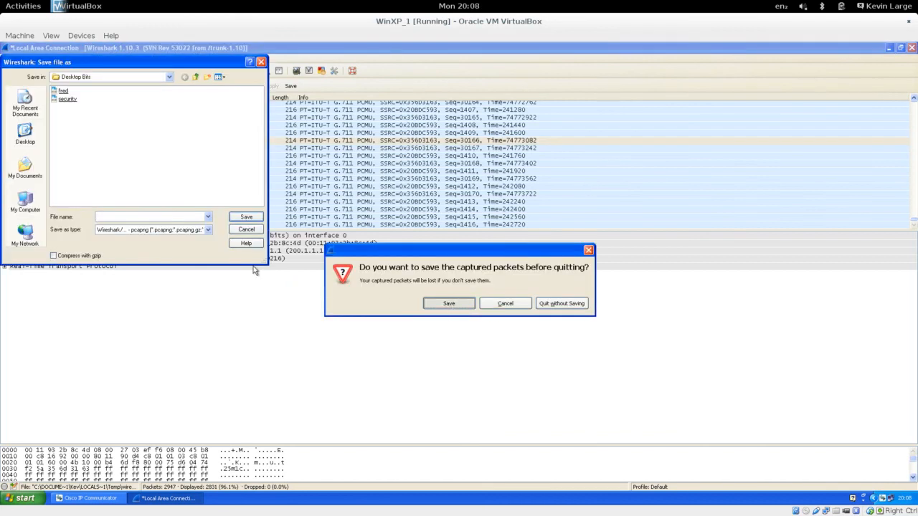
click(238, 230)
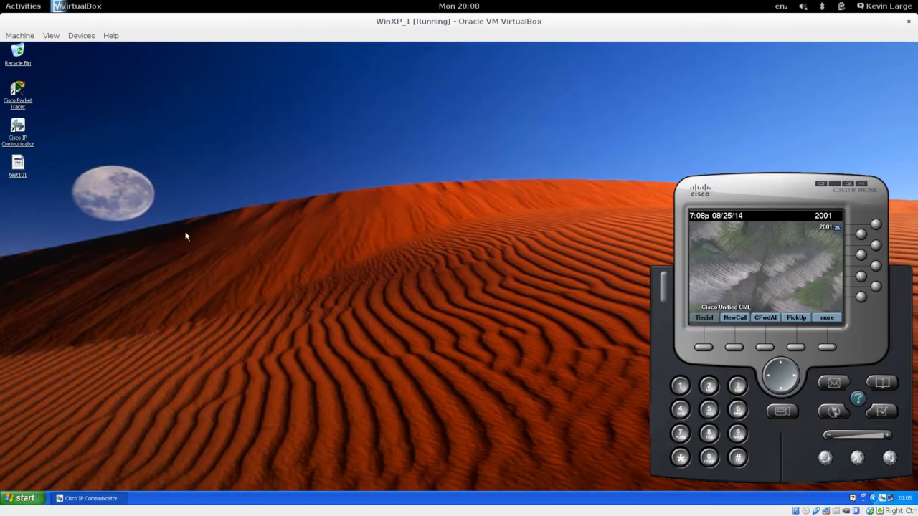
- Play the desktop test101 file in Windows Media Player despite the extension warning, raising volume
double_click(18, 166)
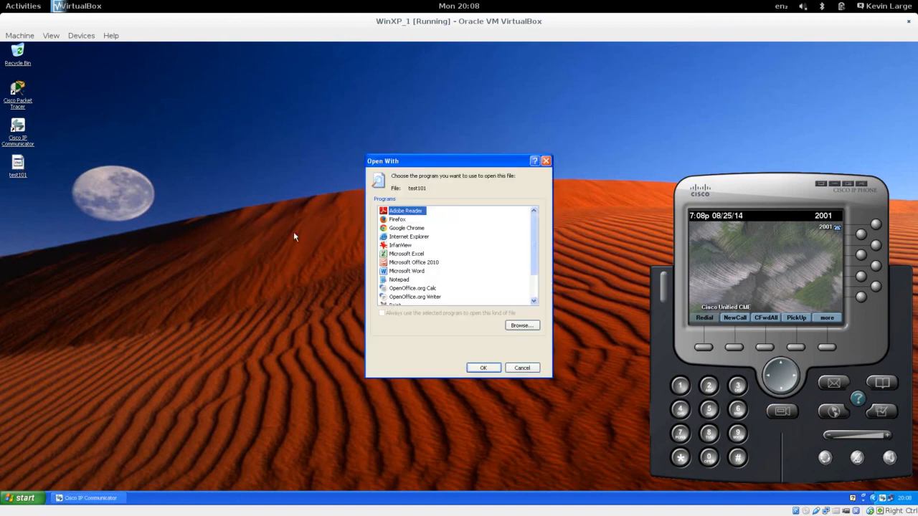
scroll(428, 282, down, 2)
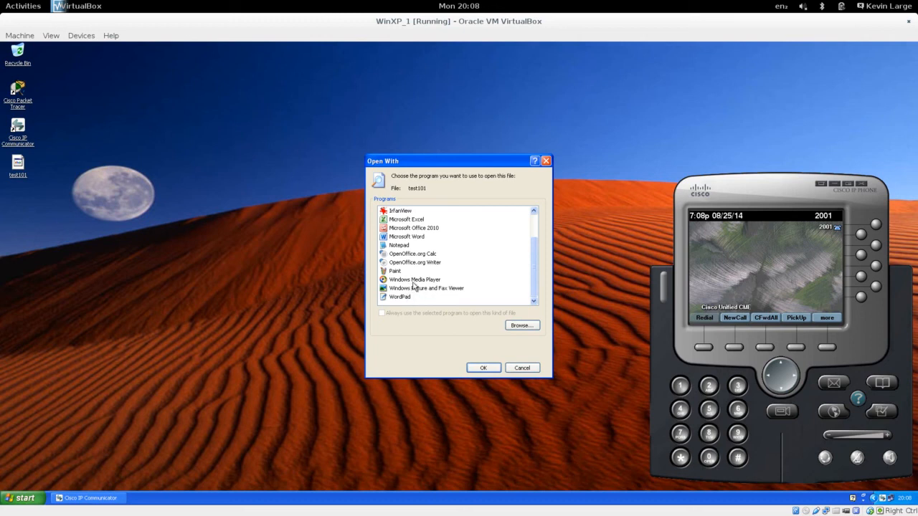
click(422, 282)
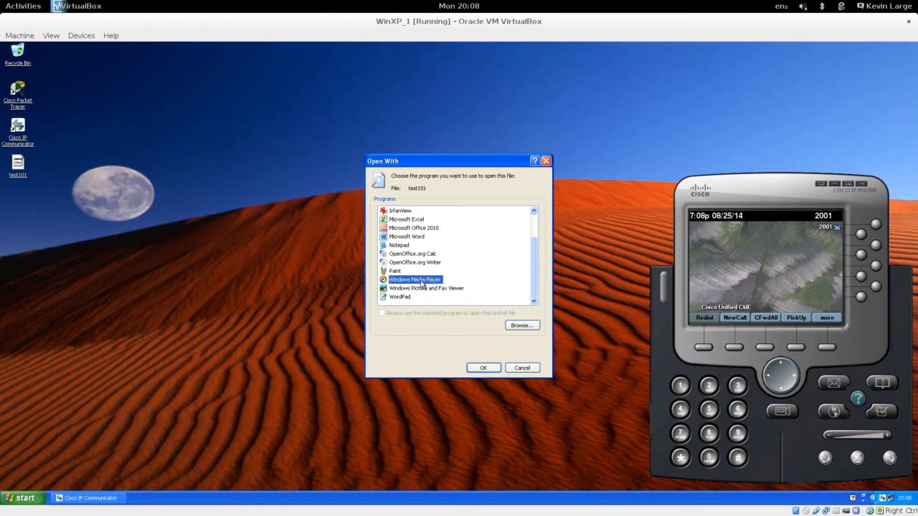
click(484, 368)
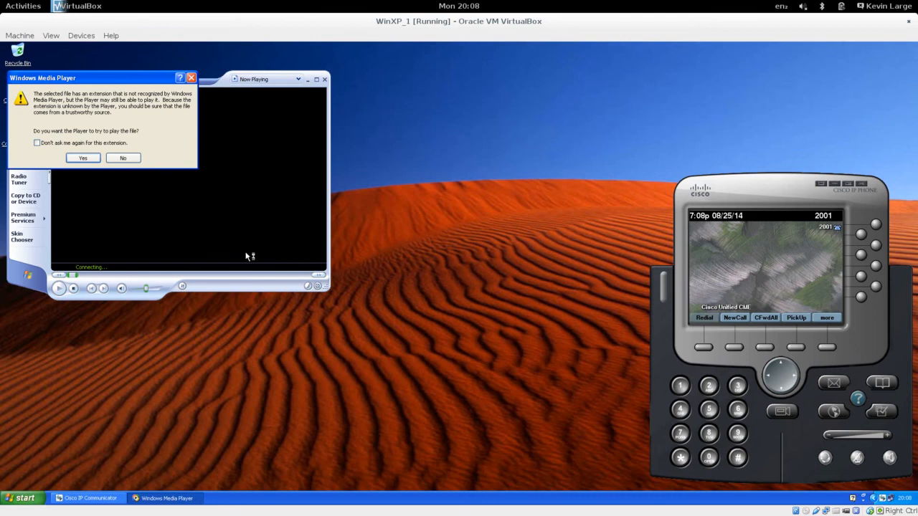
click(83, 159)
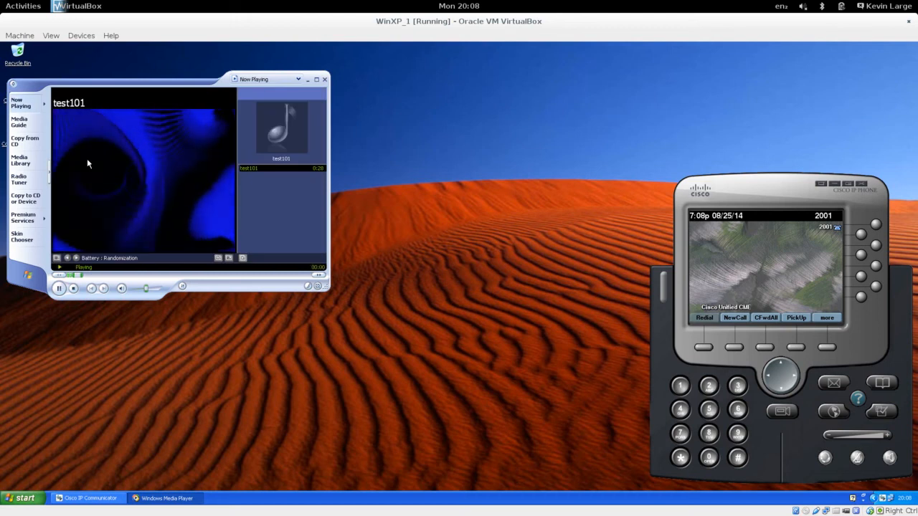
key(XF86AudioRaiseVolume)
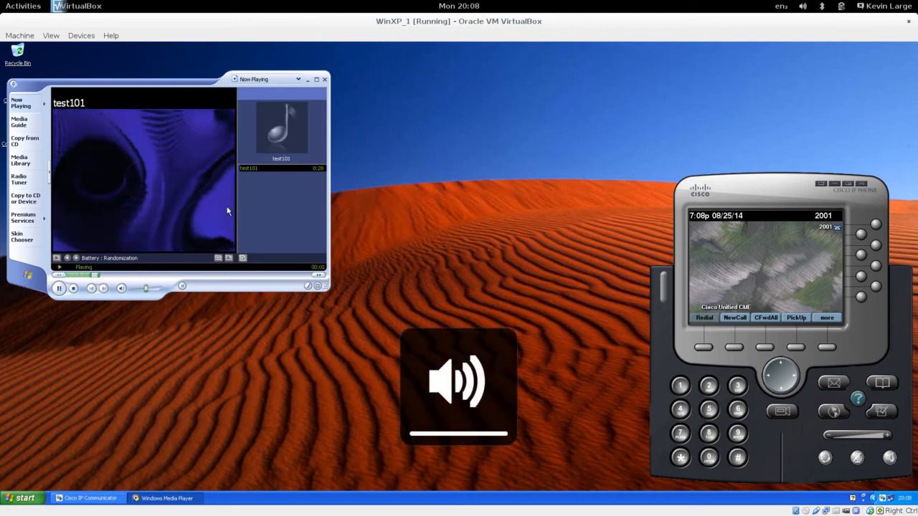